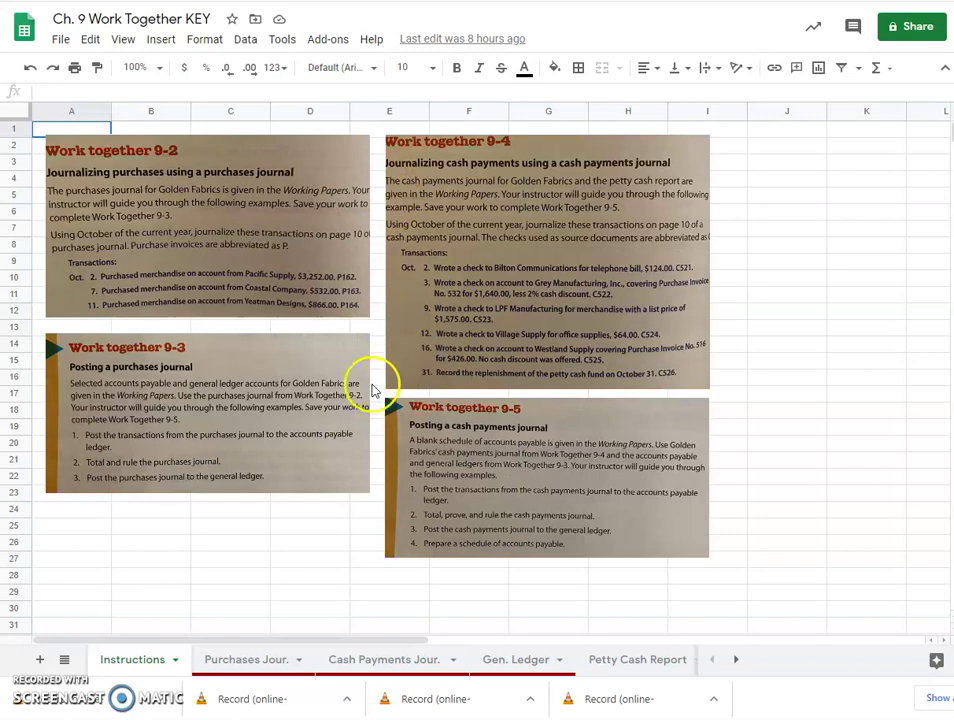
Open the Cash Payments Jour. sheet and enter the date Oct 2 on journal line 1
click(366, 664)
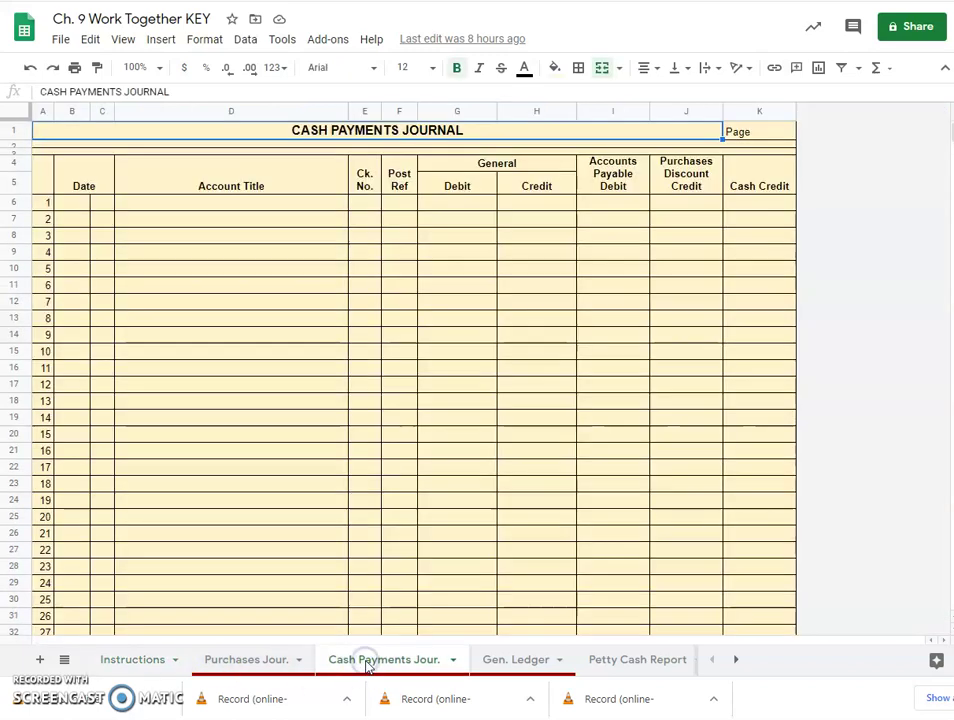
click(63, 205)
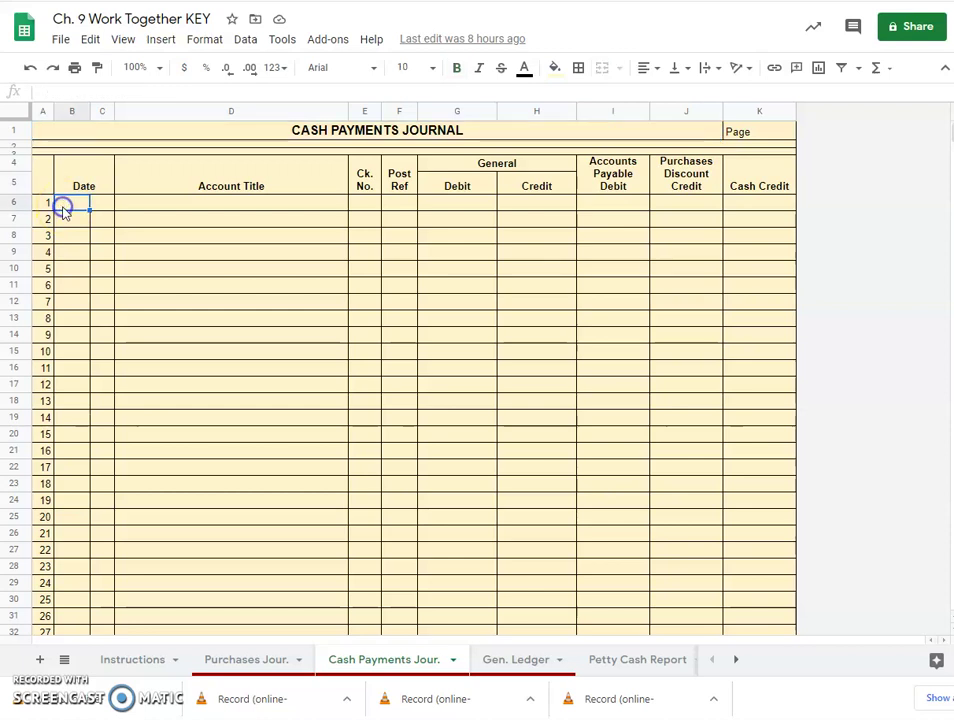
text(Oct)
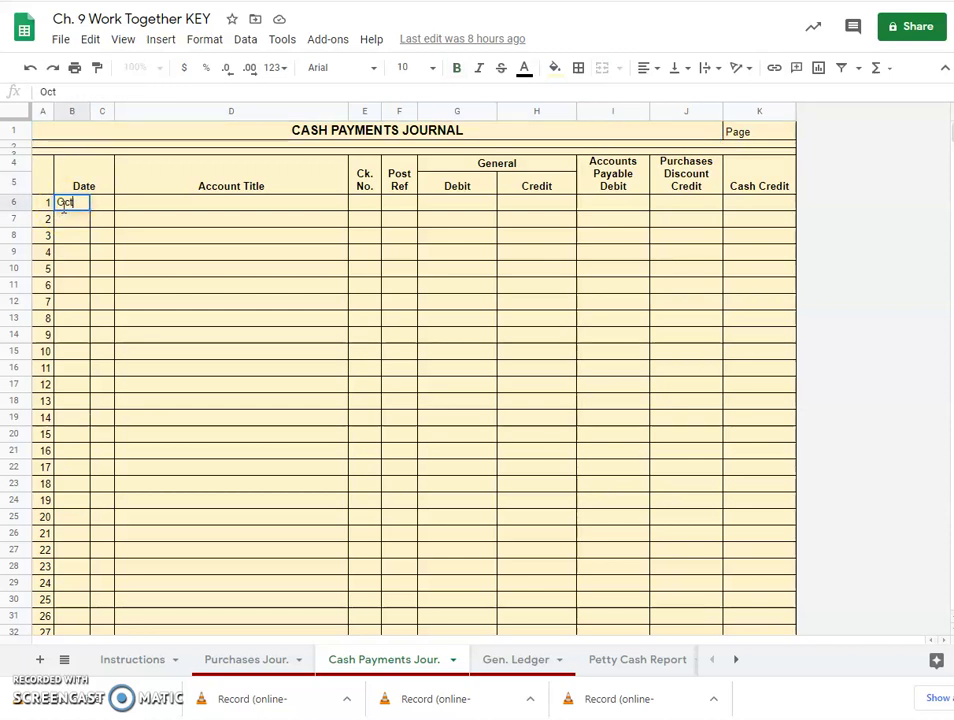
key(Tab)
text(2)
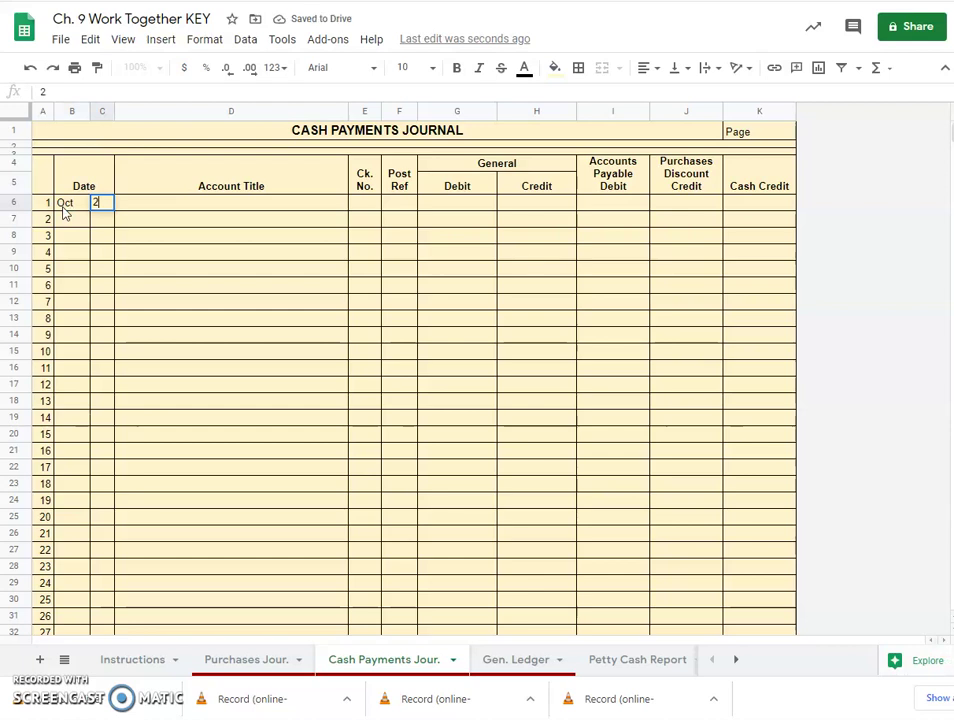
Complete the page label in the cash payments journal's heading so it reads Page 10
click(760, 133)
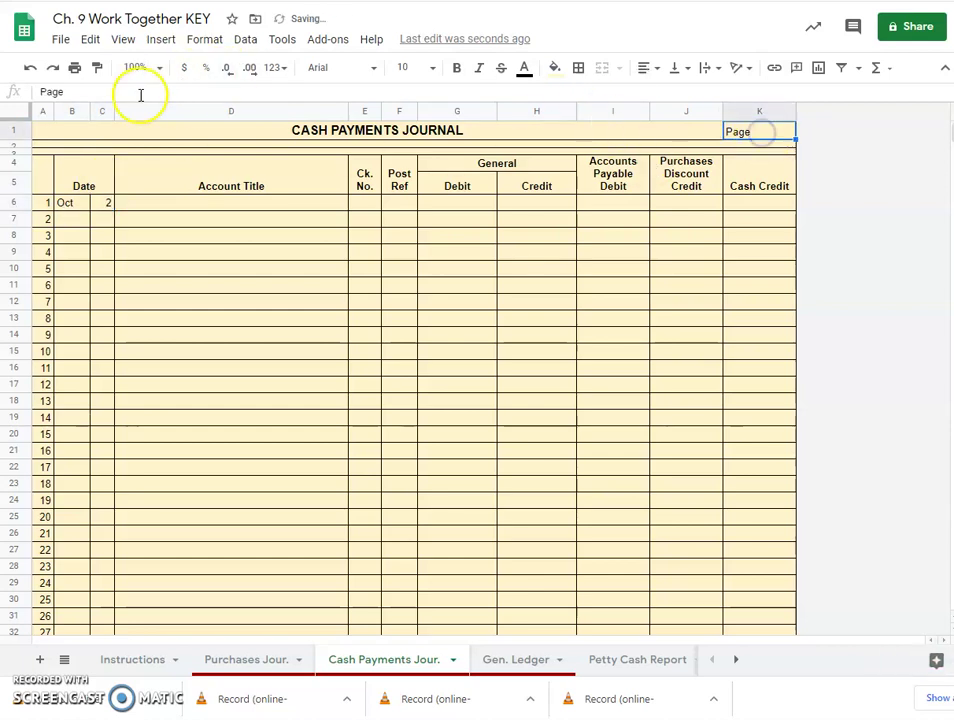
click(100, 93)
text(10)
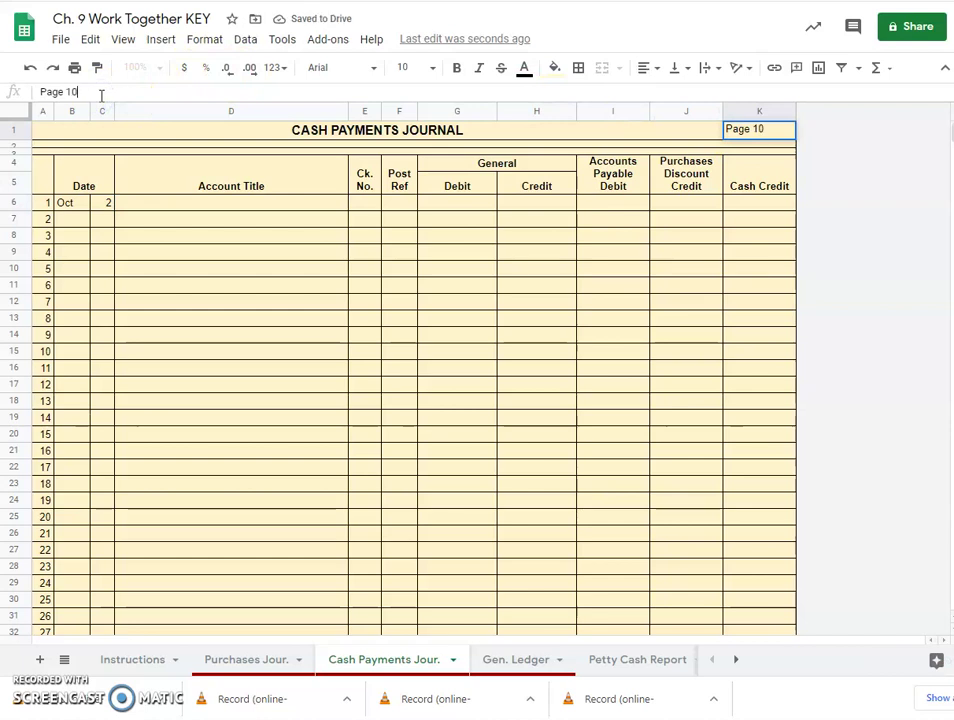
Enter the account title Utilities Expense and check number 521 on line 1
click(160, 206)
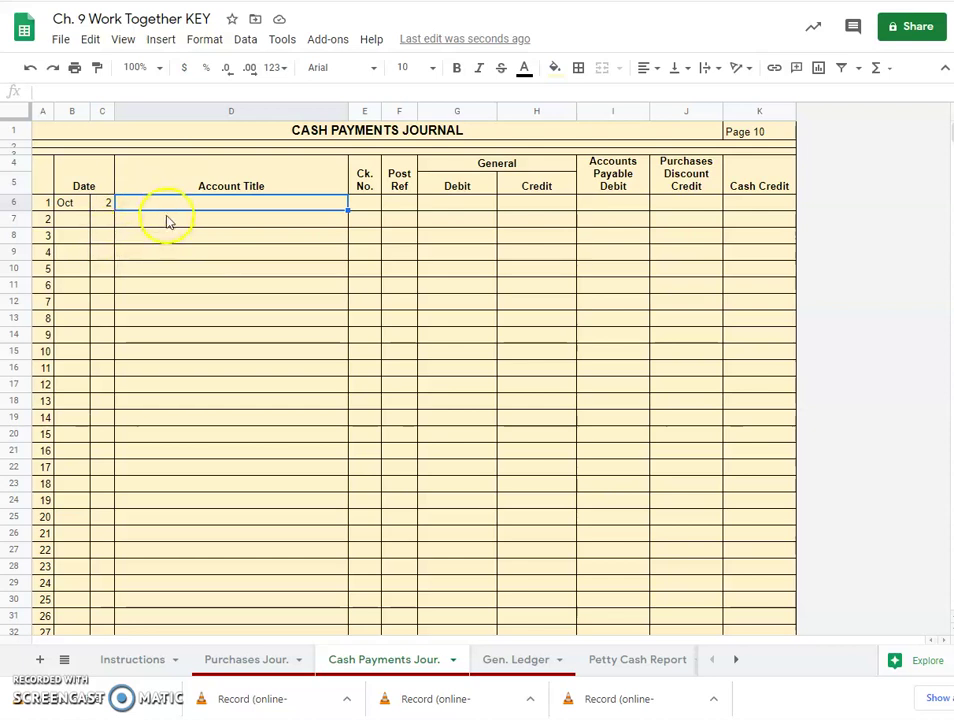
click(163, 207)
text(Utilities E)
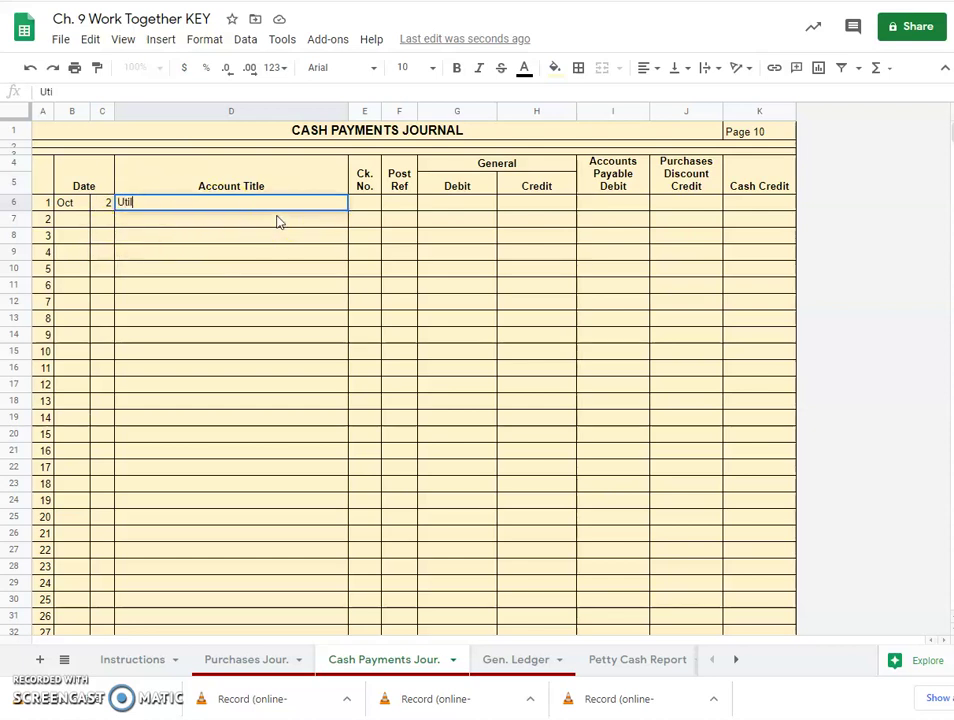
text(xpense)
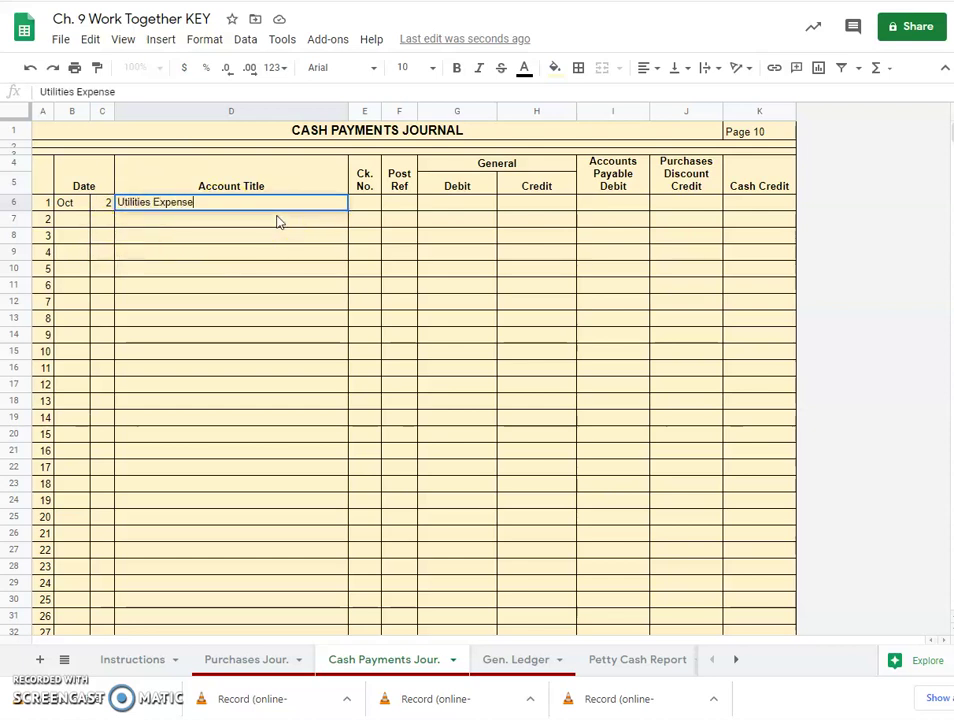
click(371, 210)
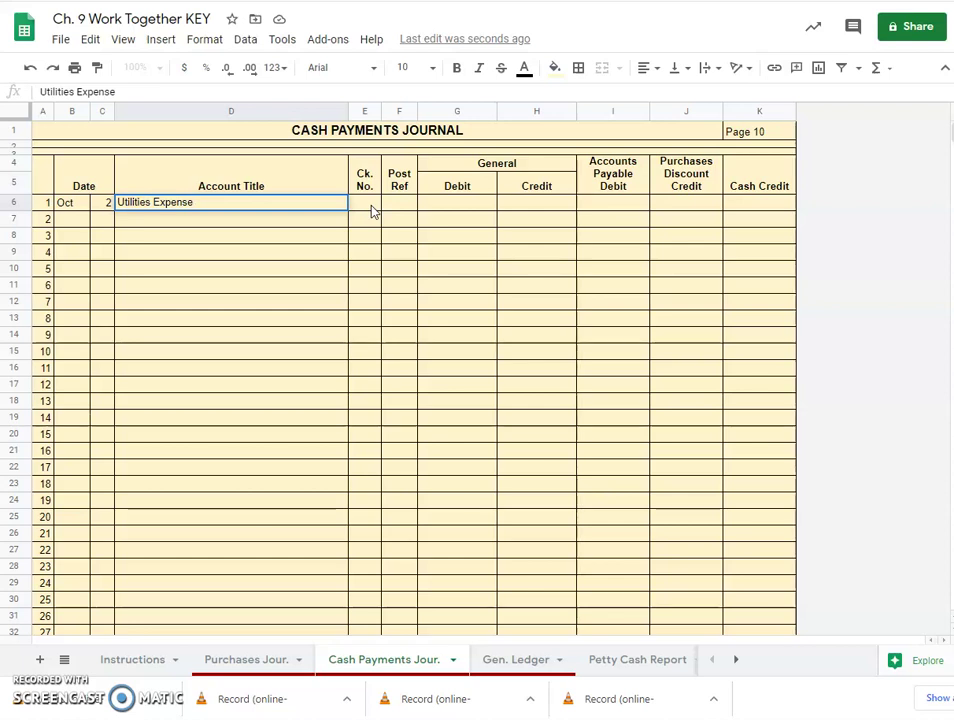
click(370, 204)
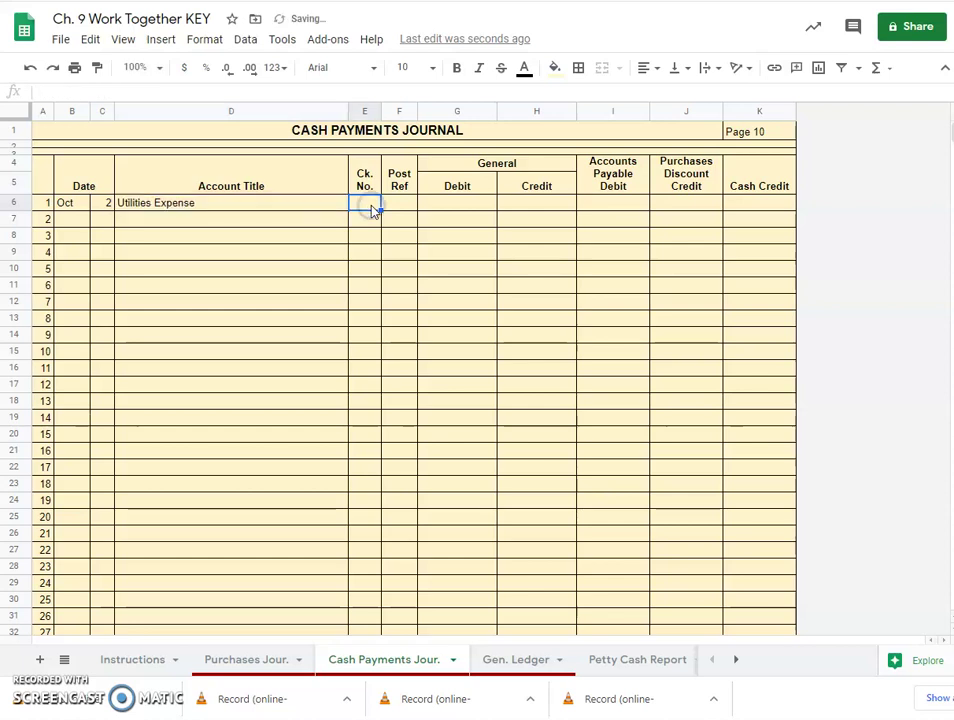
text(521)
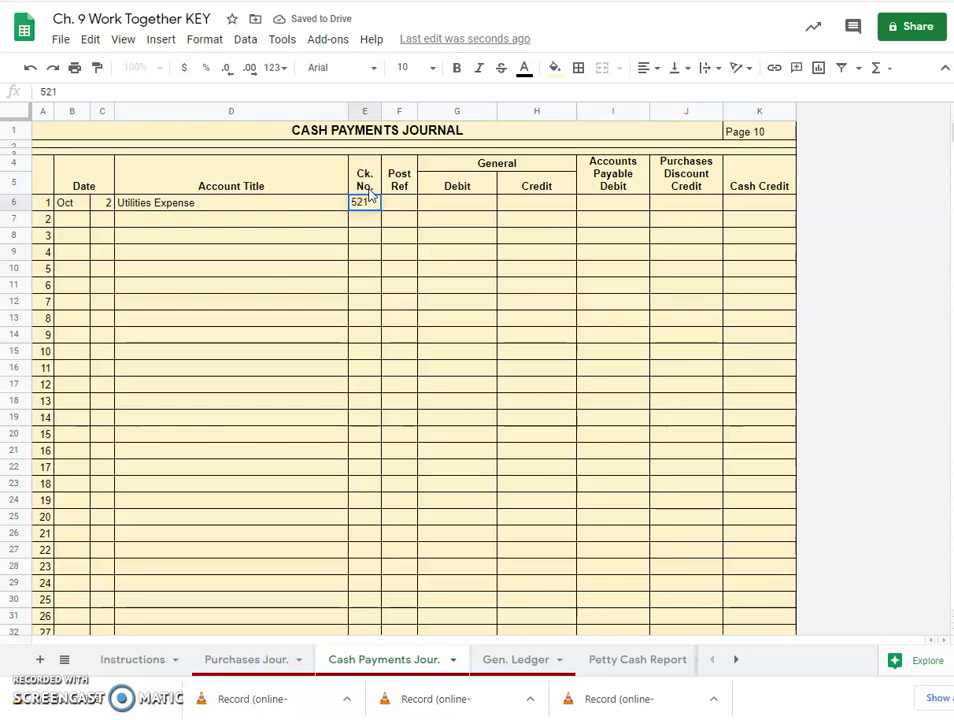
Enter 124 as both the General Debit and the Cash Credit on line 1
click(458, 207)
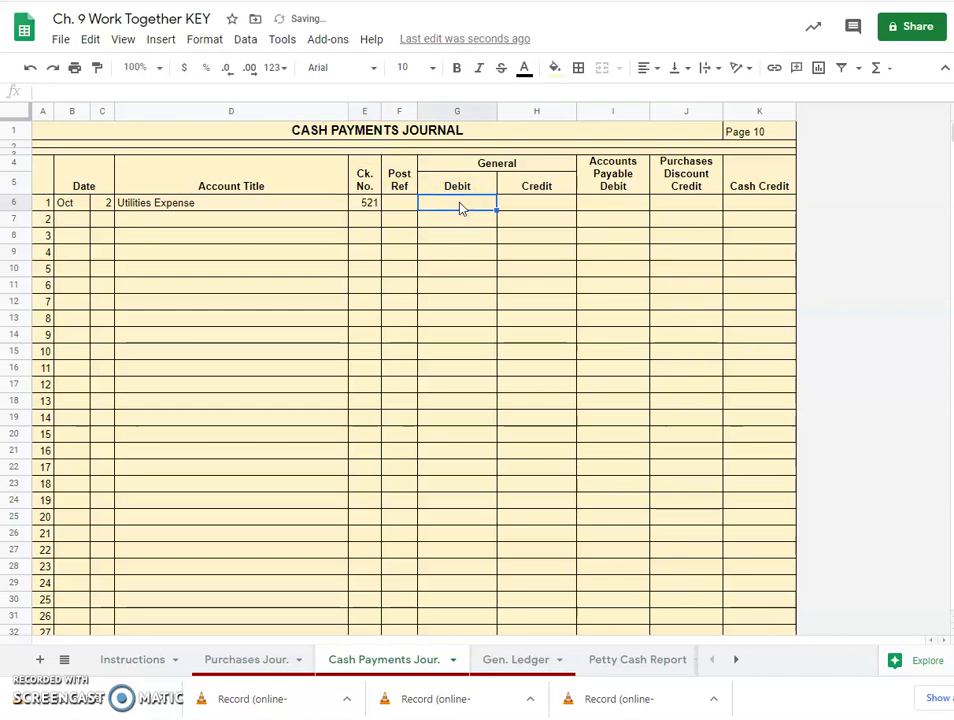
text(124)
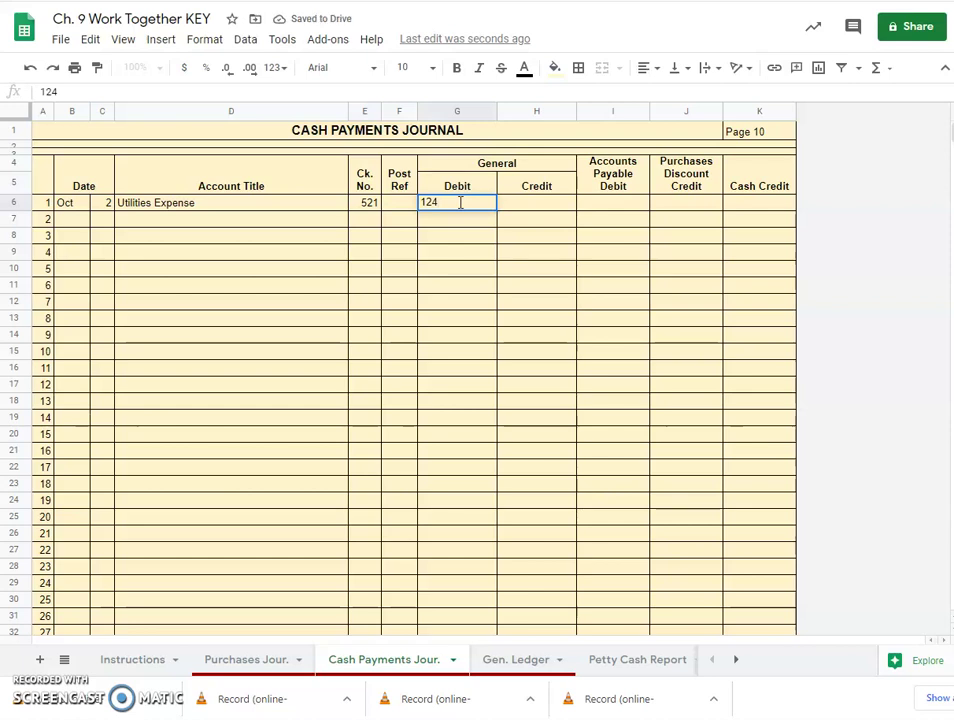
click(770, 206)
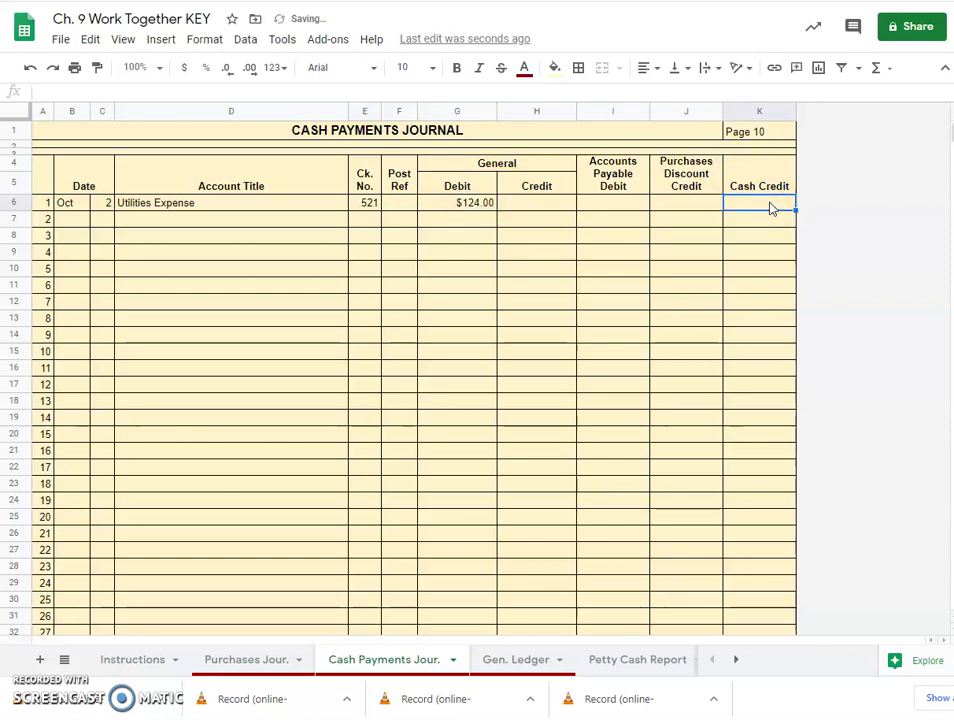
text(124)
click(705, 258)
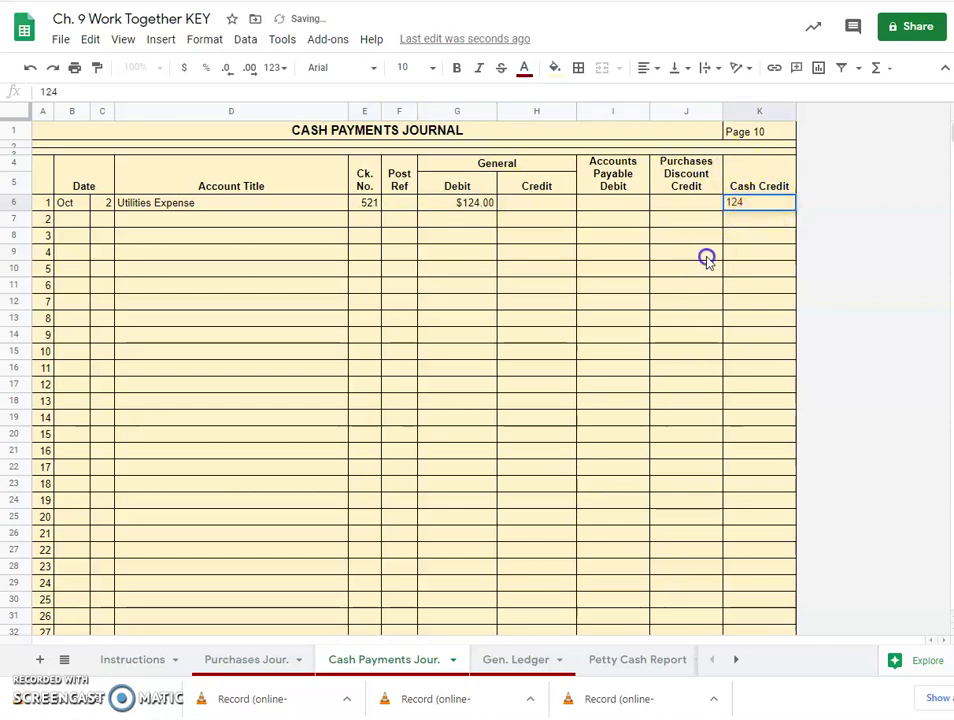
Copy the currency format of the line 1 General Debit amount to the journal's amount columns, from General Debit through Cash Credit
click(766, 202)
click(443, 202)
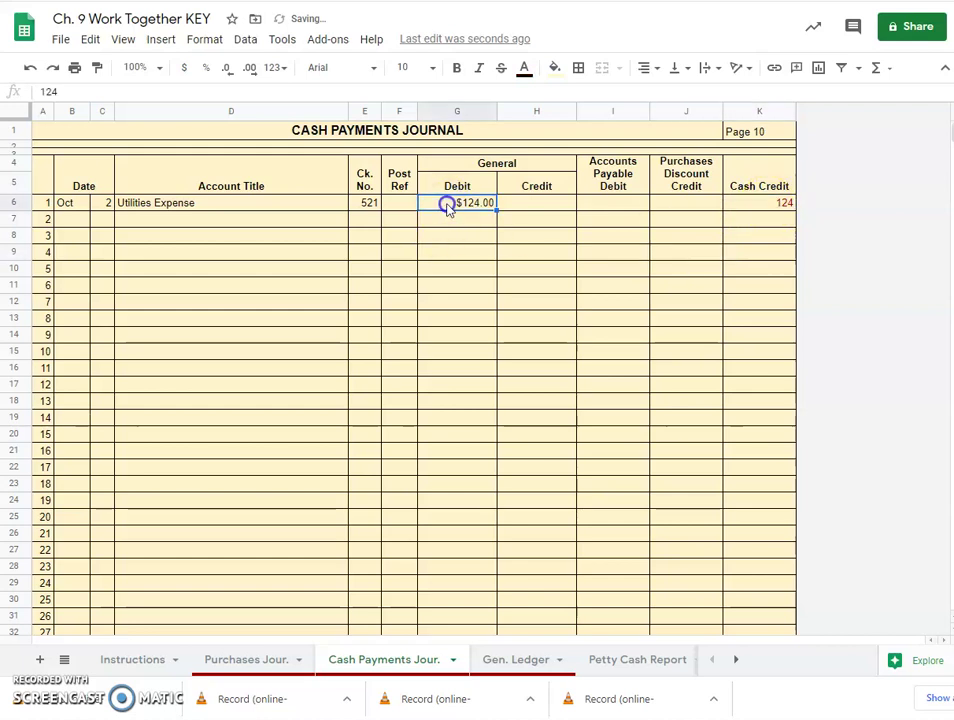
click(97, 67)
mouse_move(743, 220)
mouse_down()
mouse_move(677, 330)
mouse_move(470, 545)
mouse_move(447, 620)
mouse_up()
click(483, 272)
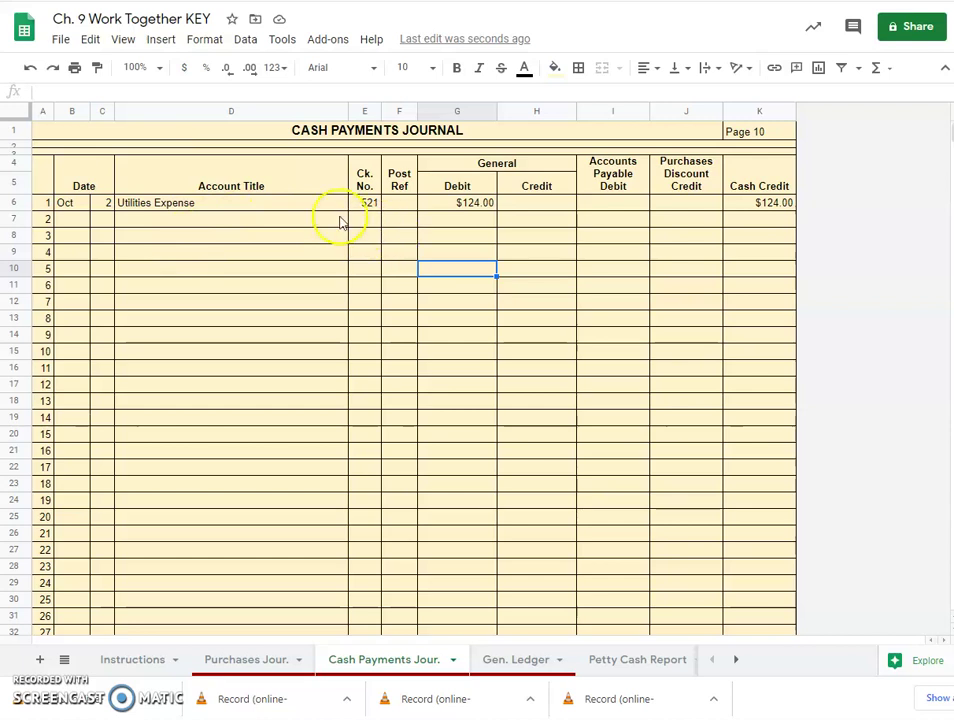
Enter check number 522, day 3 and the account title Grey Manufacturing, Inc. on line 2
click(370, 224)
text(522)
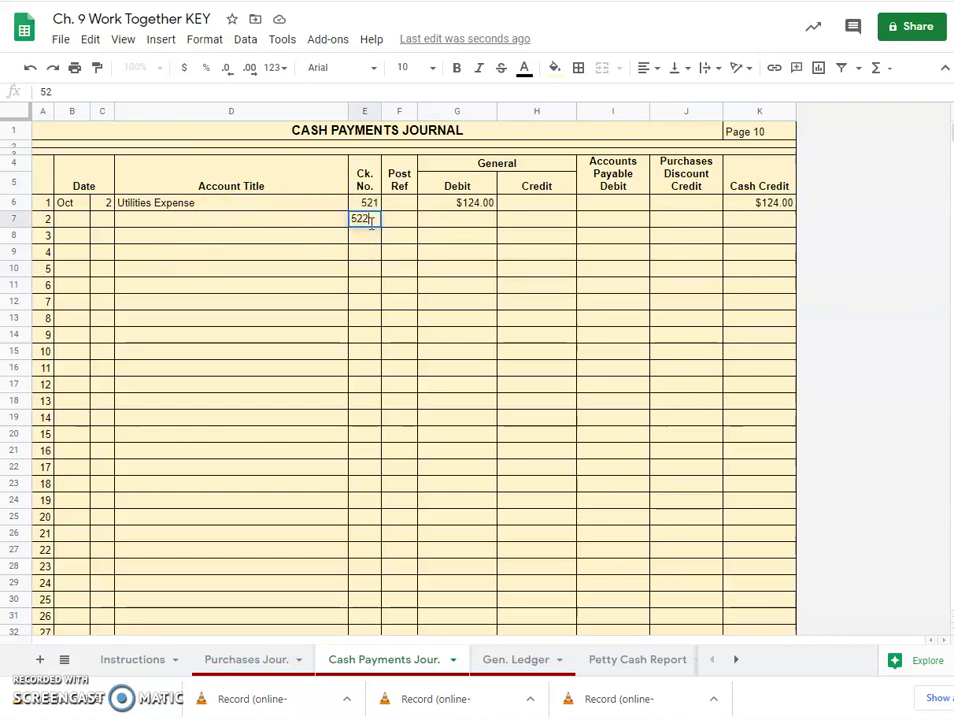
click(303, 233)
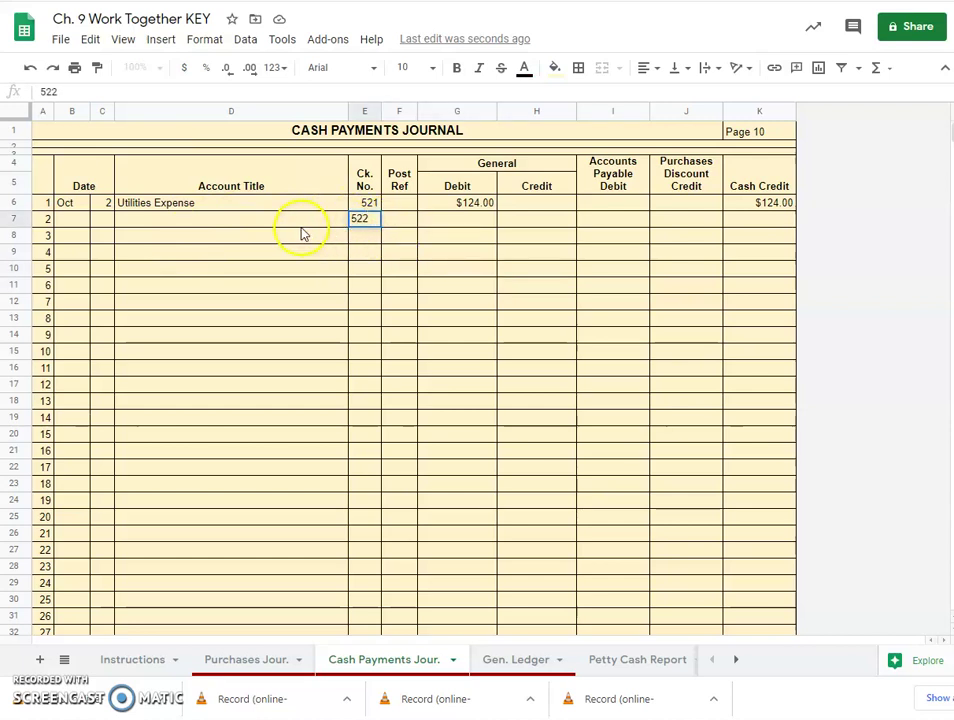
click(100, 219)
text(3)
key(Tab)
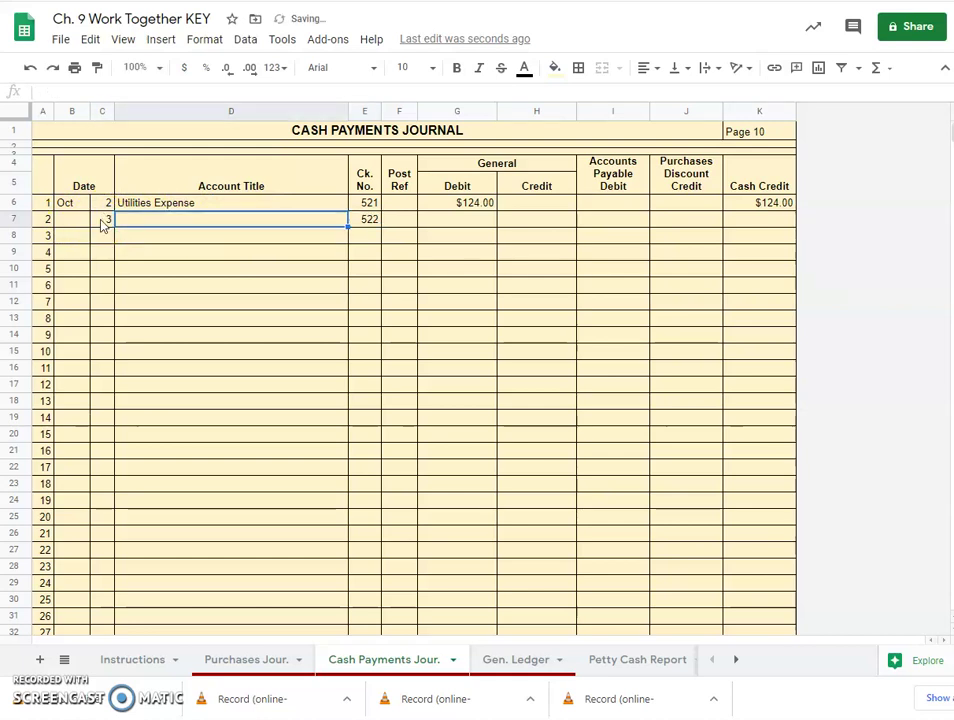
text(Grey Ma)
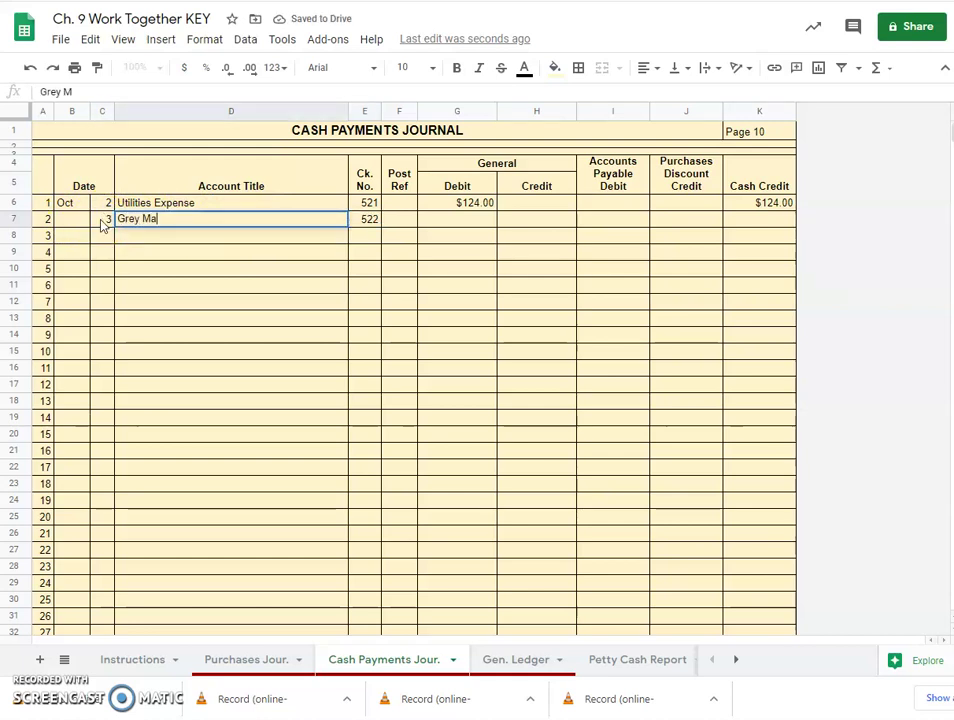
text(nufacturing)
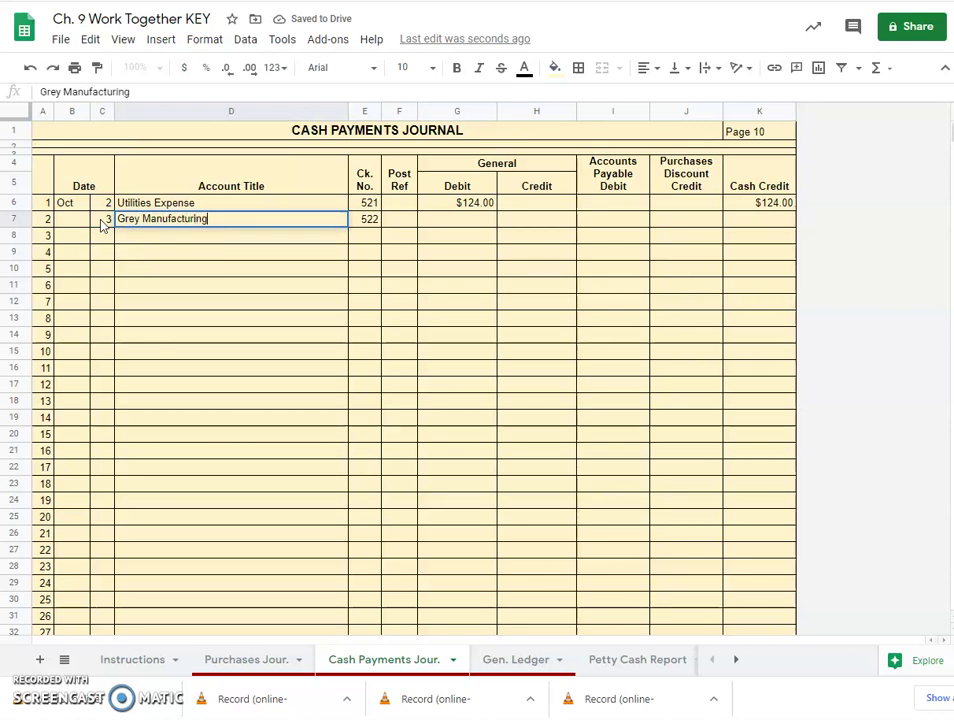
text(, Inc.)
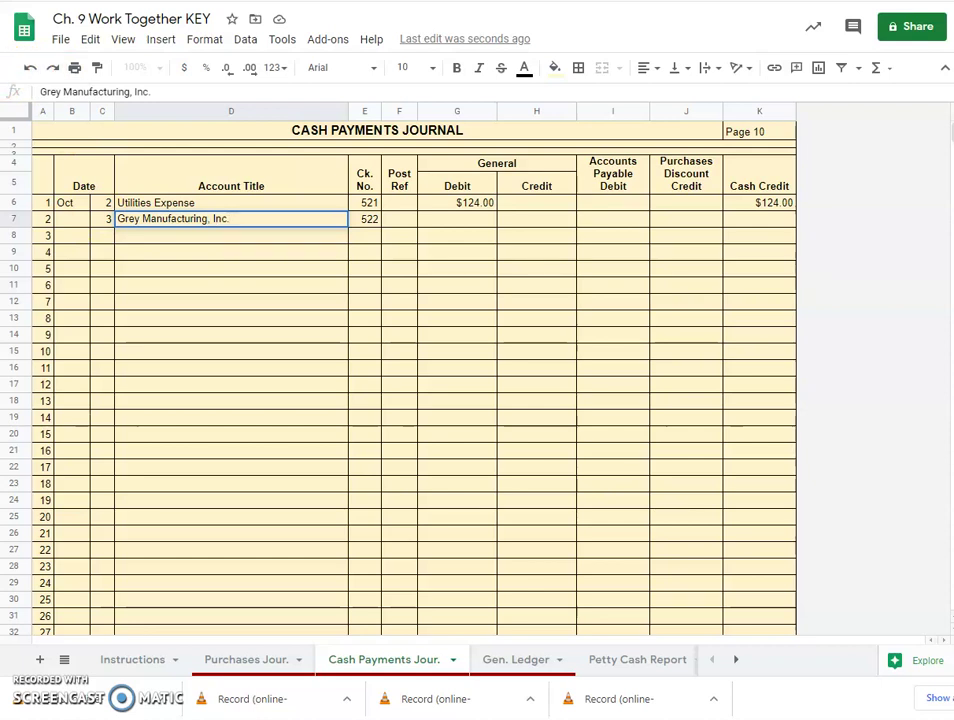
Enter 1640 as the Accounts Payable Debit for Grey Manufacturing, Inc
click(526, 218)
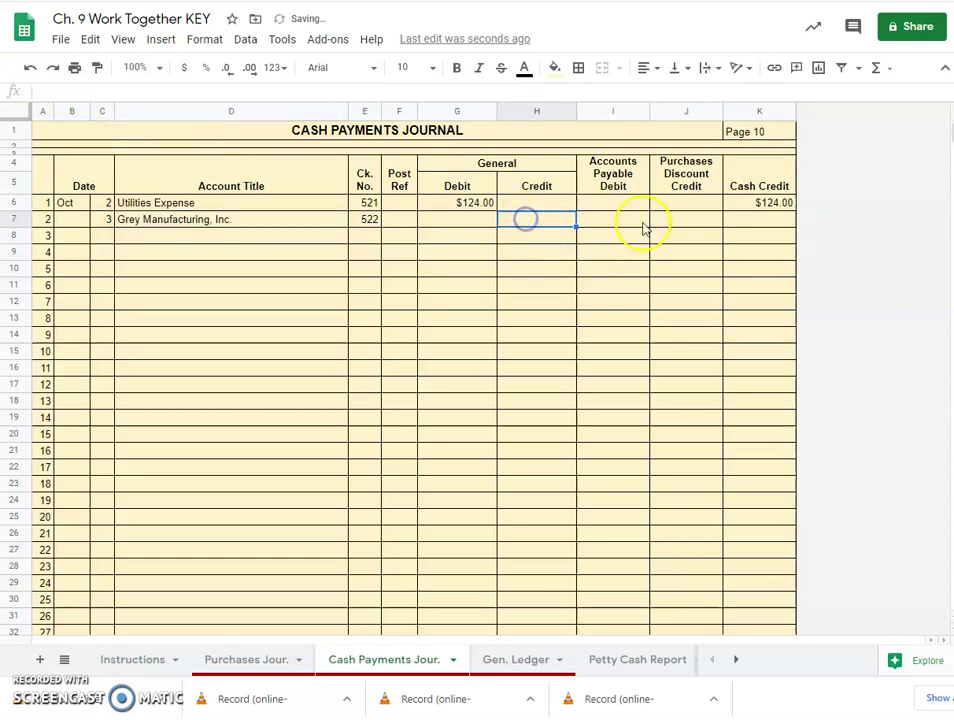
click(624, 222)
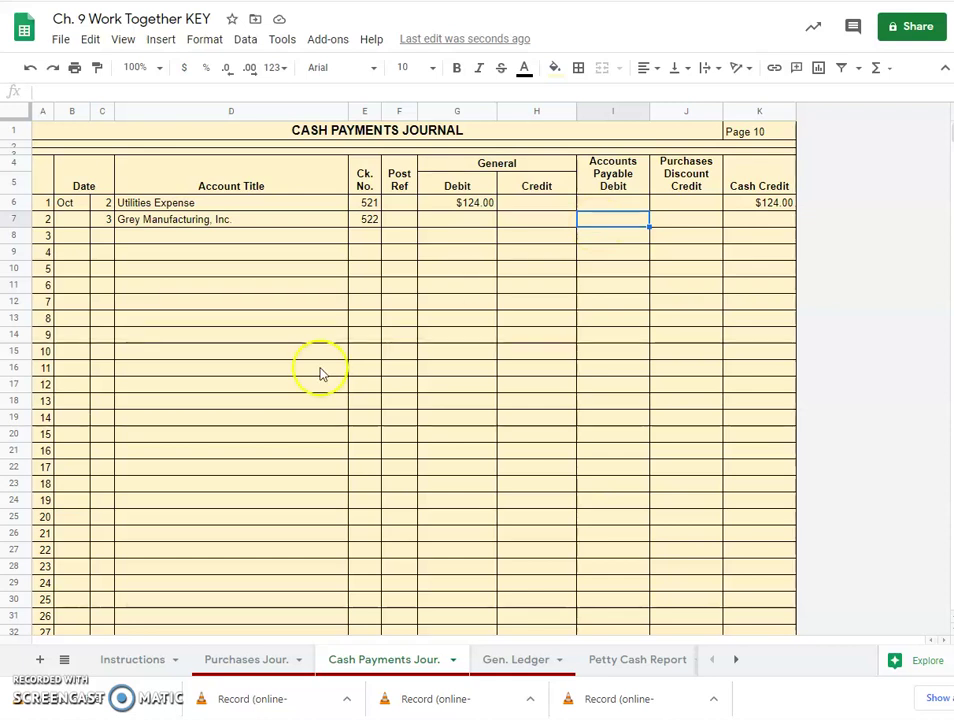
text(1640)
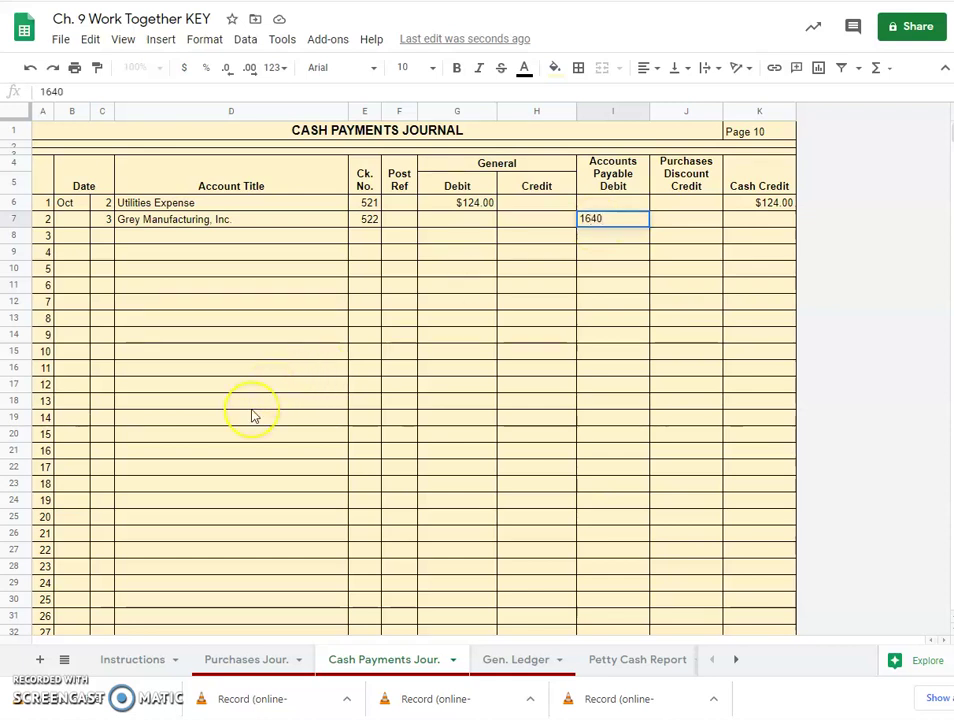
key(Tab)
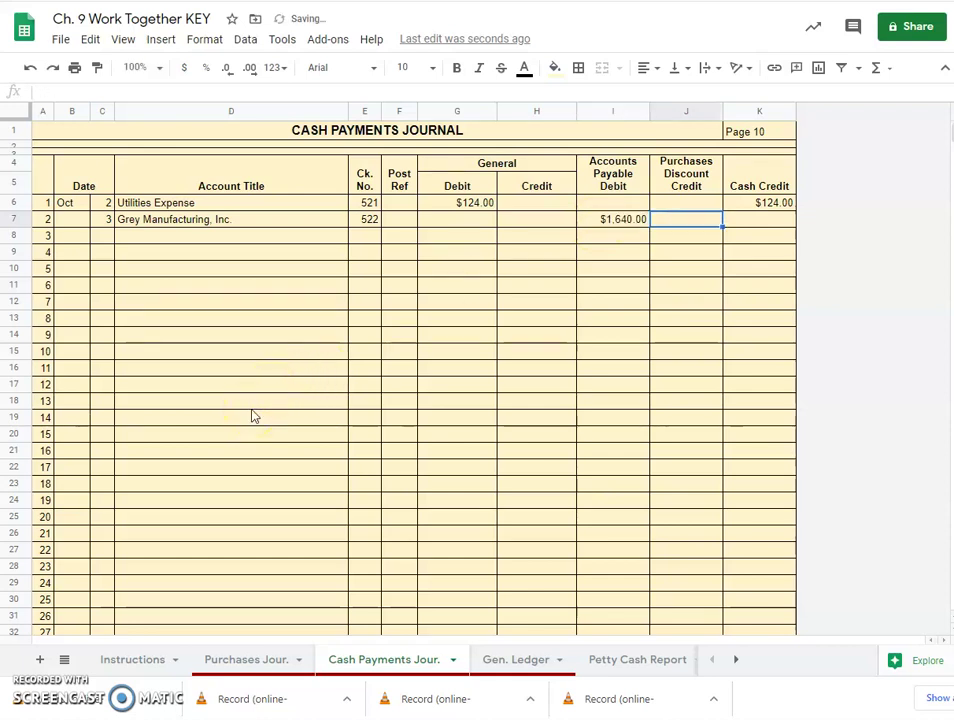
Calculate the line 2 Purchases Discount Credit with the formula =.02*I7
text(=.)
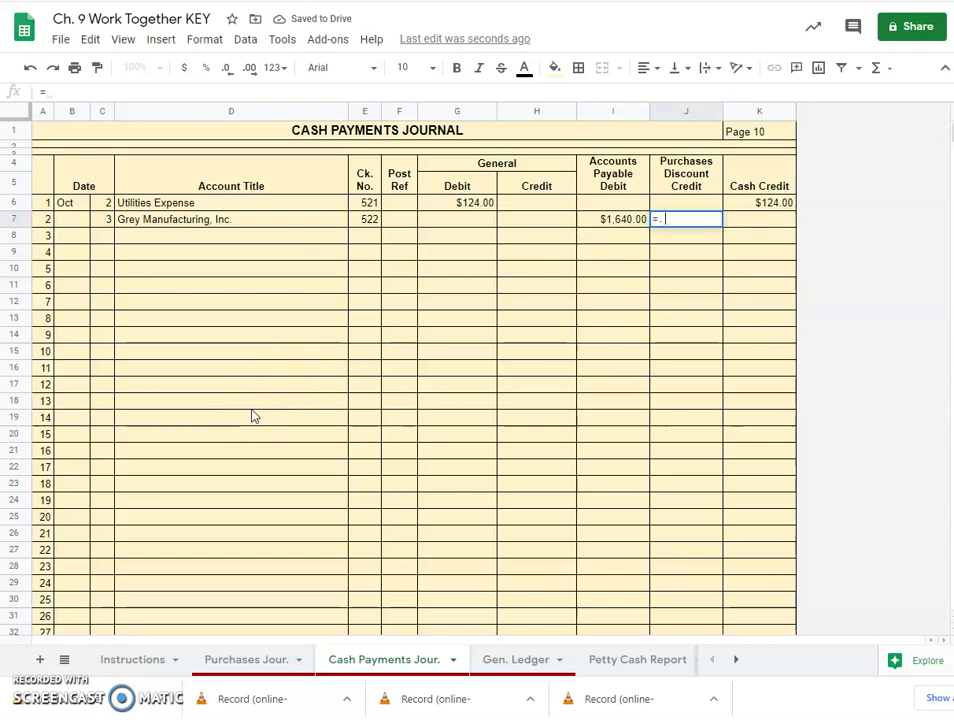
text(02*)
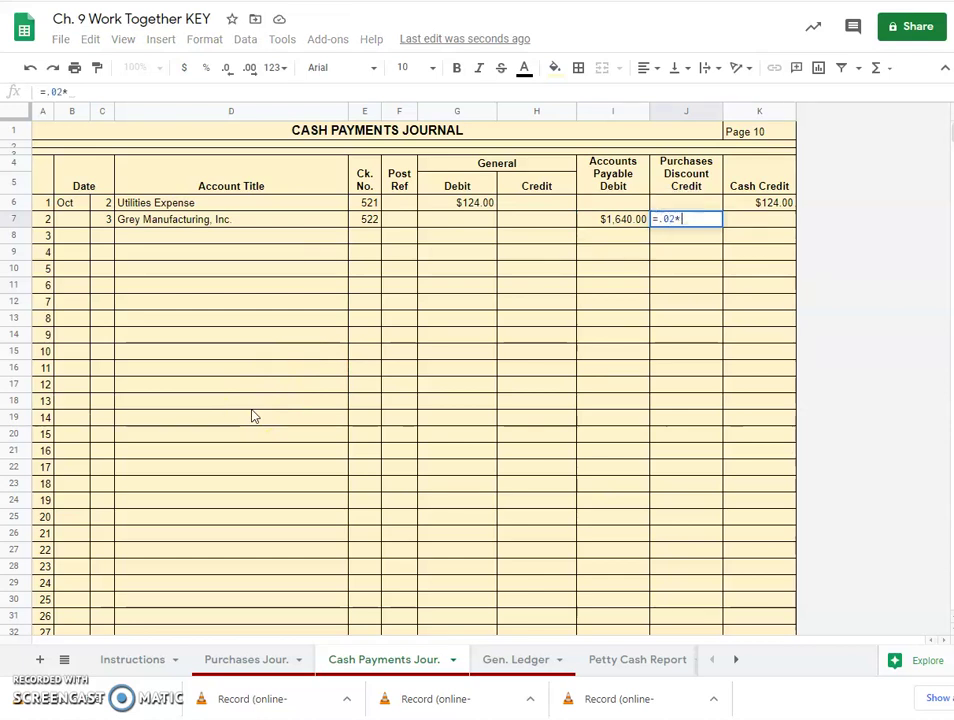
click(622, 219)
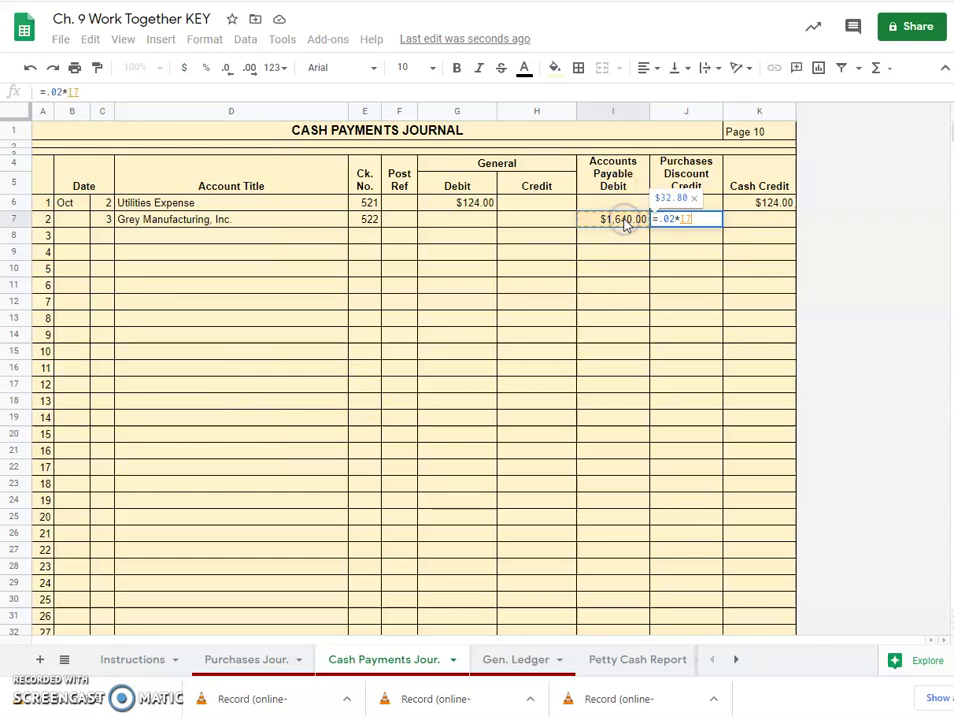
key(Return)
Calculate the line 2 Cash Credit by subtracting the purchases discount from the Accounts Payable debit with =I7-J7
click(755, 223)
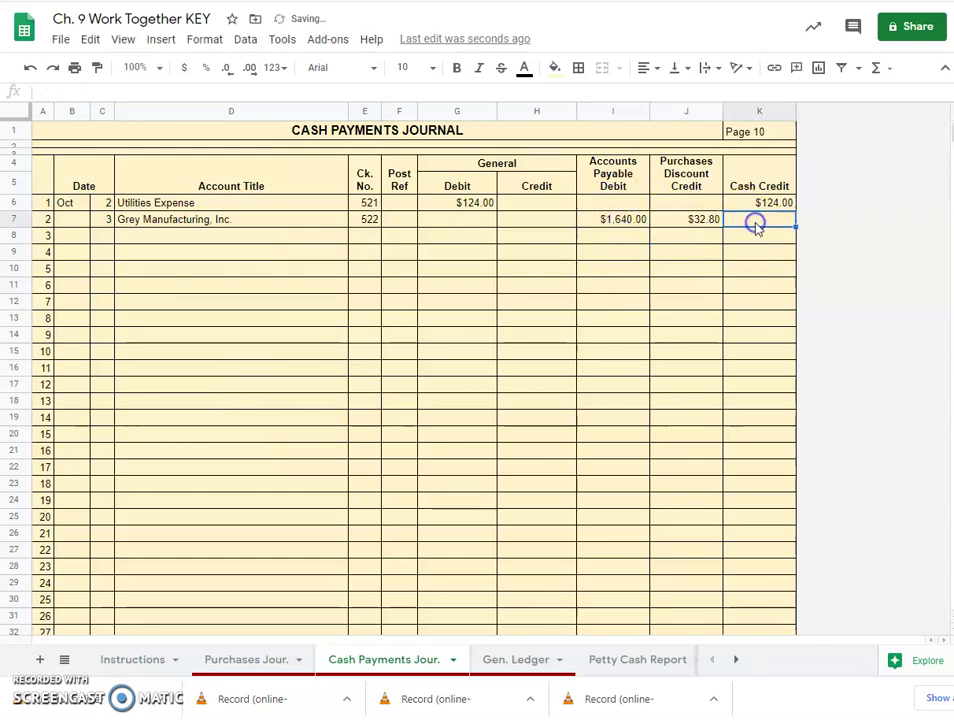
text(=)
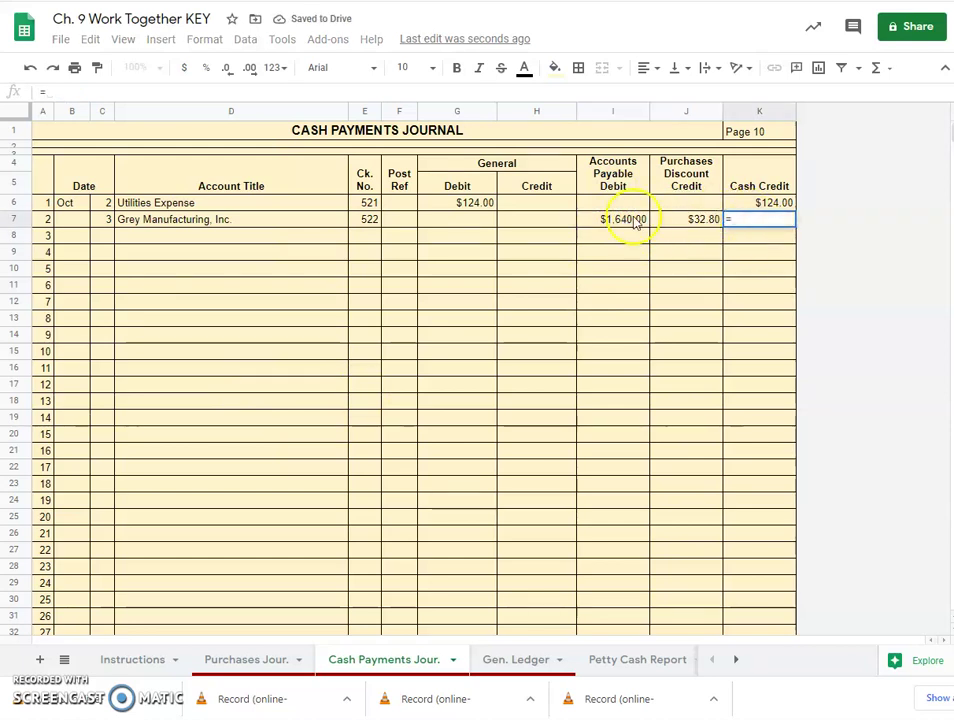
click(603, 220)
text(-)
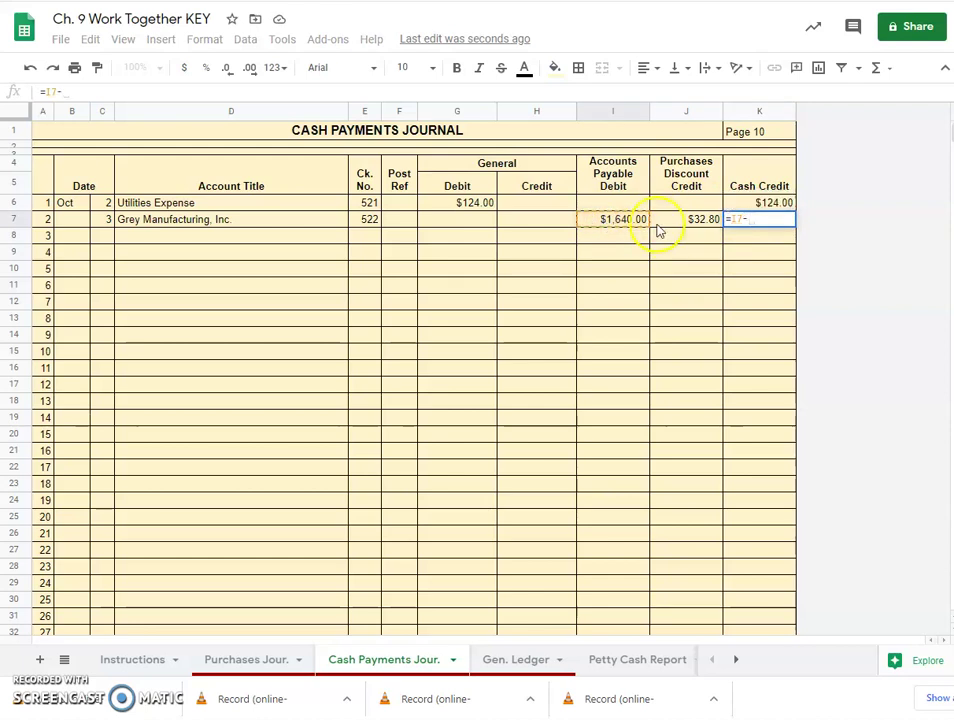
click(687, 219)
key(Return)
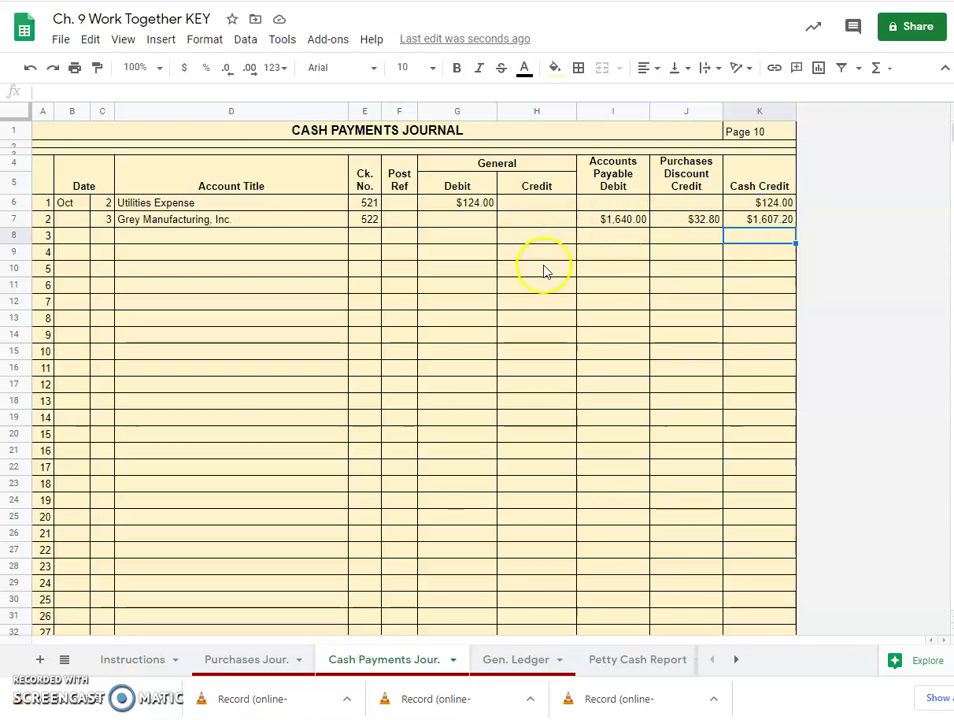
Enter day 9, the account title Purchases and check number 523 on line 3
click(104, 235)
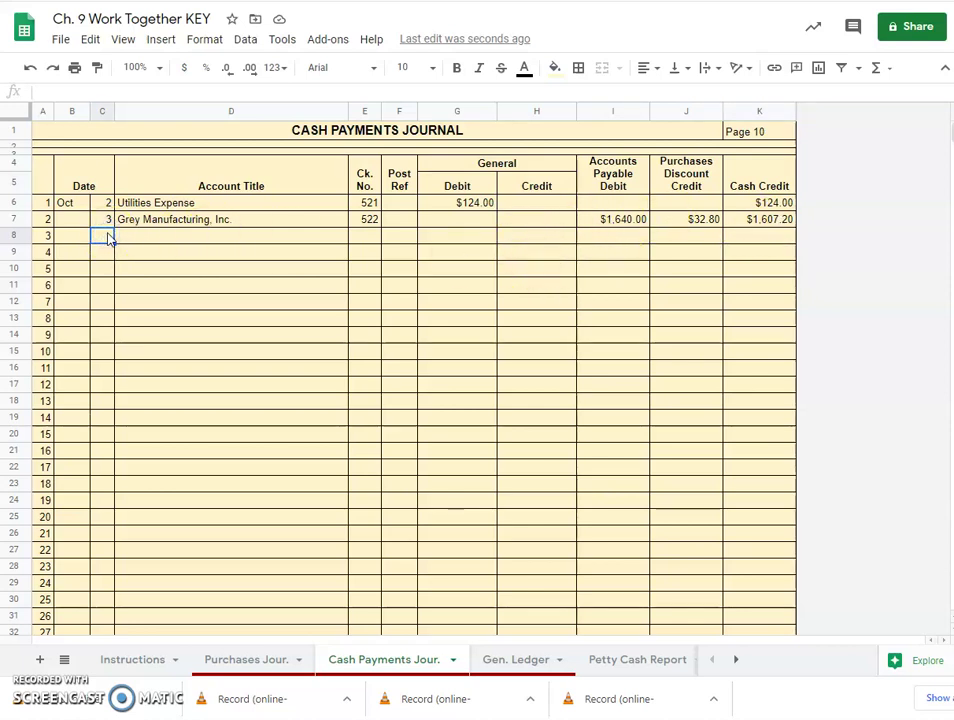
text(9)
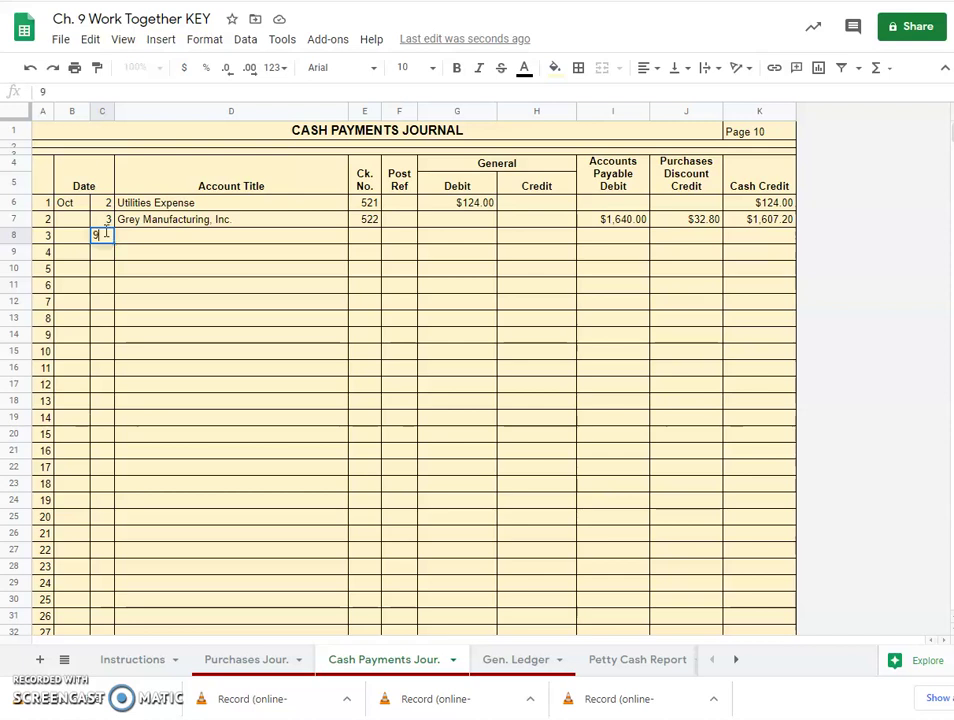
click(178, 232)
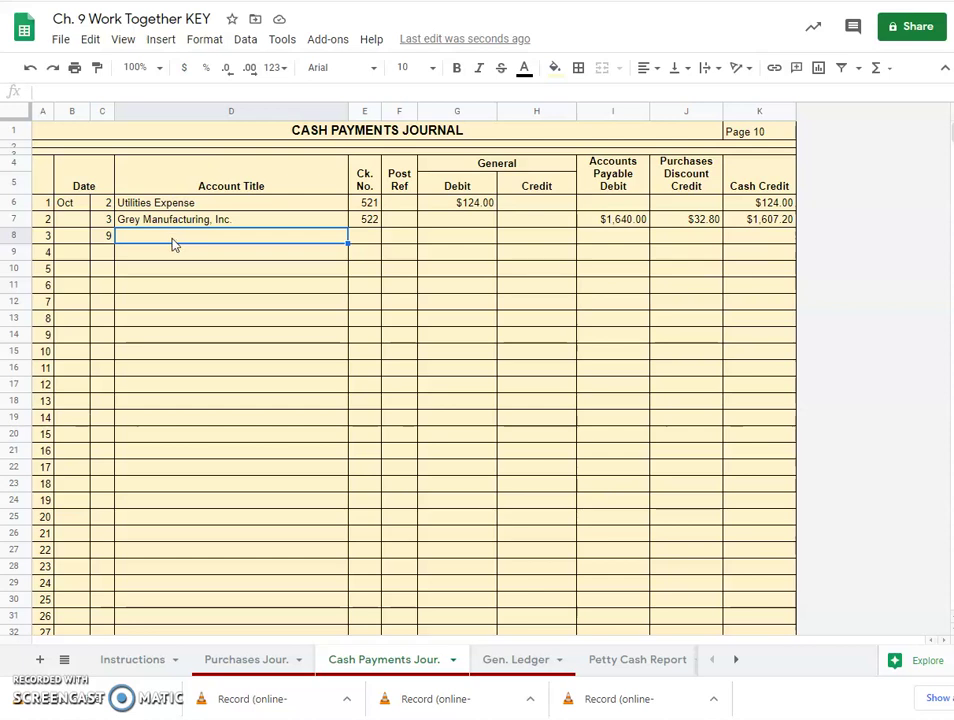
text(Purchases)
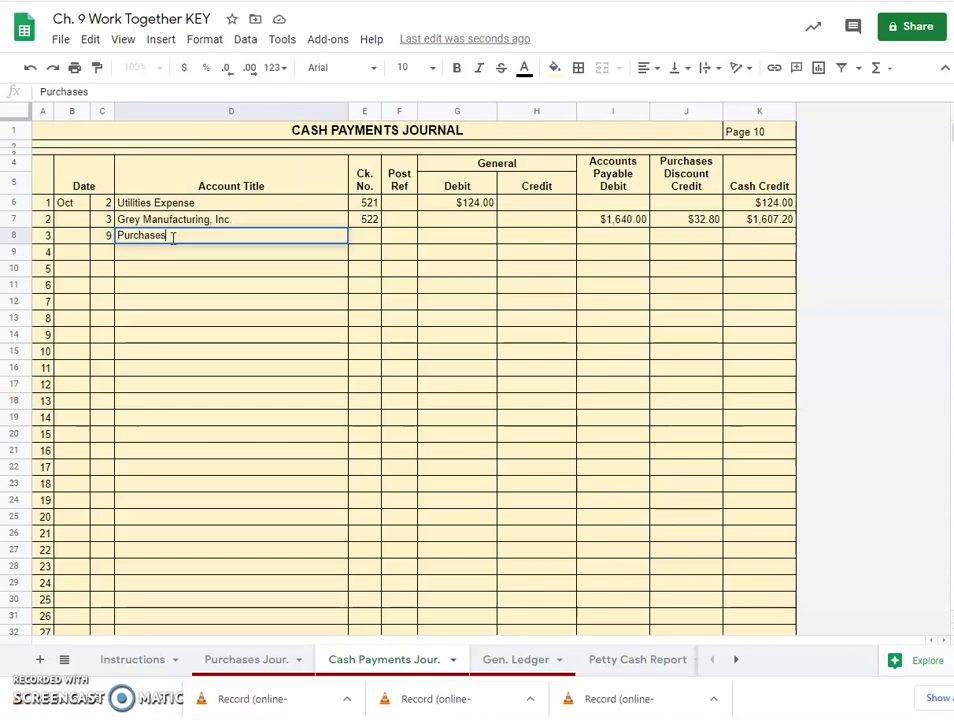
key(Tab)
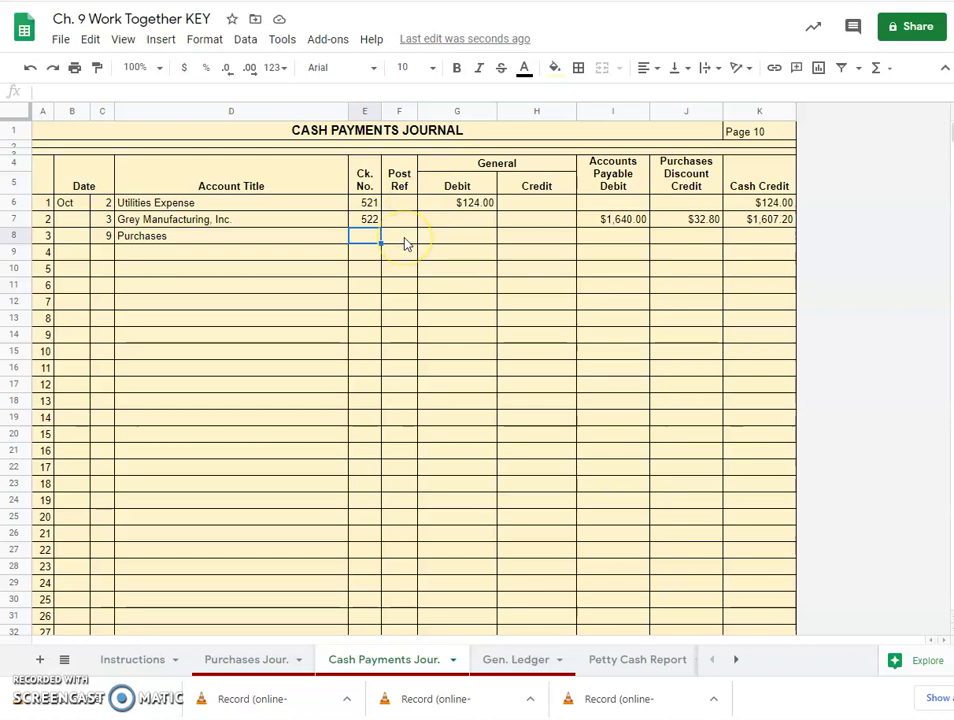
text(523)
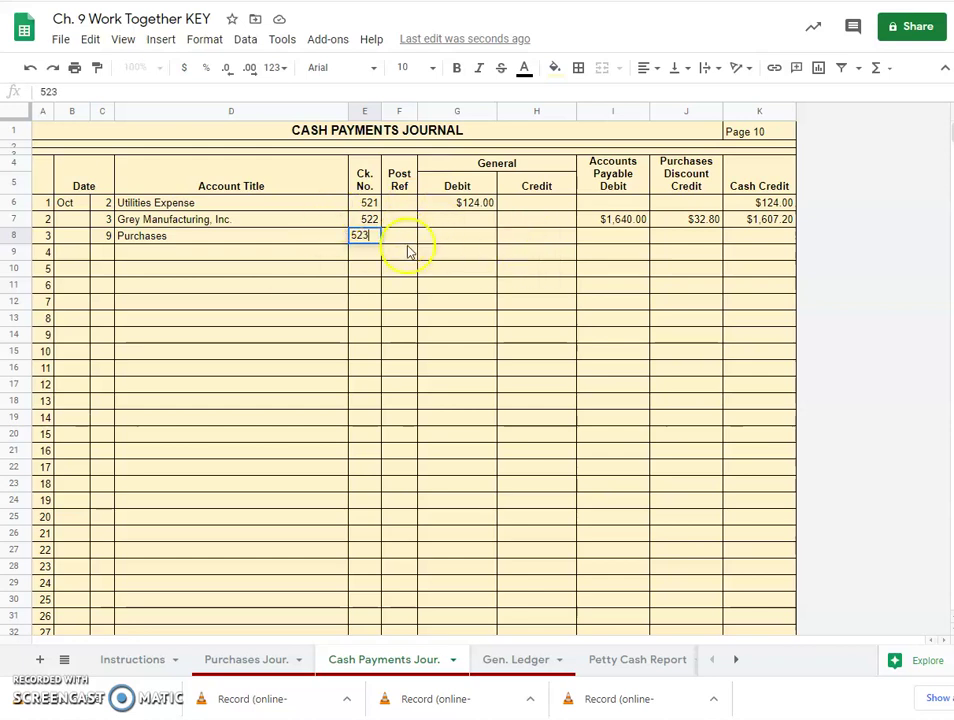
Record 1575 as both the Cash Credit and the General Debit for Purchases on line 3
click(746, 242)
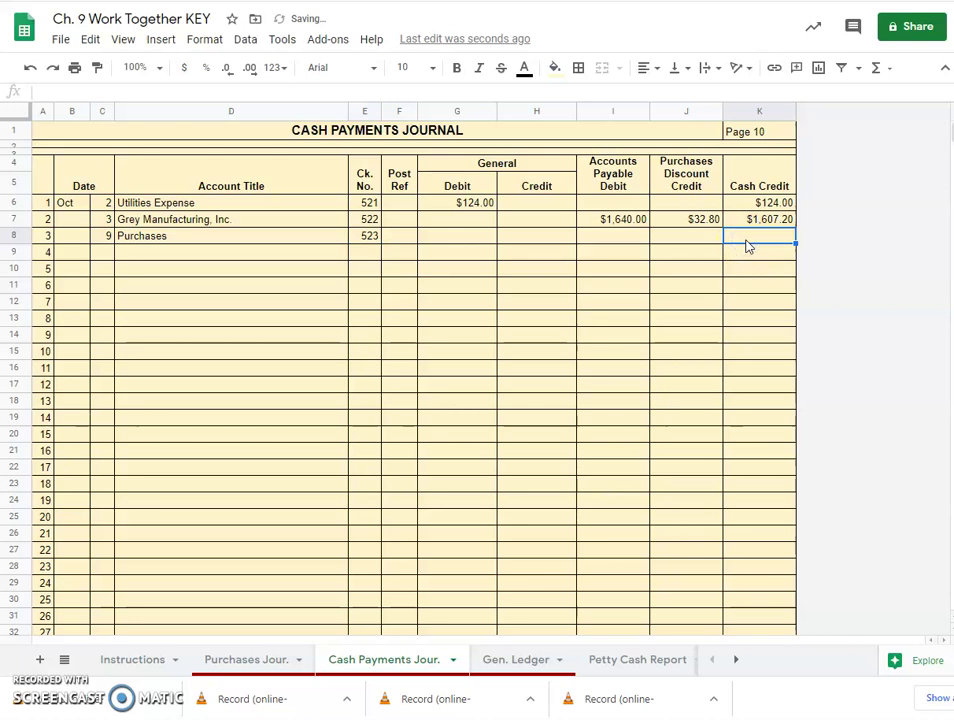
text(1575)
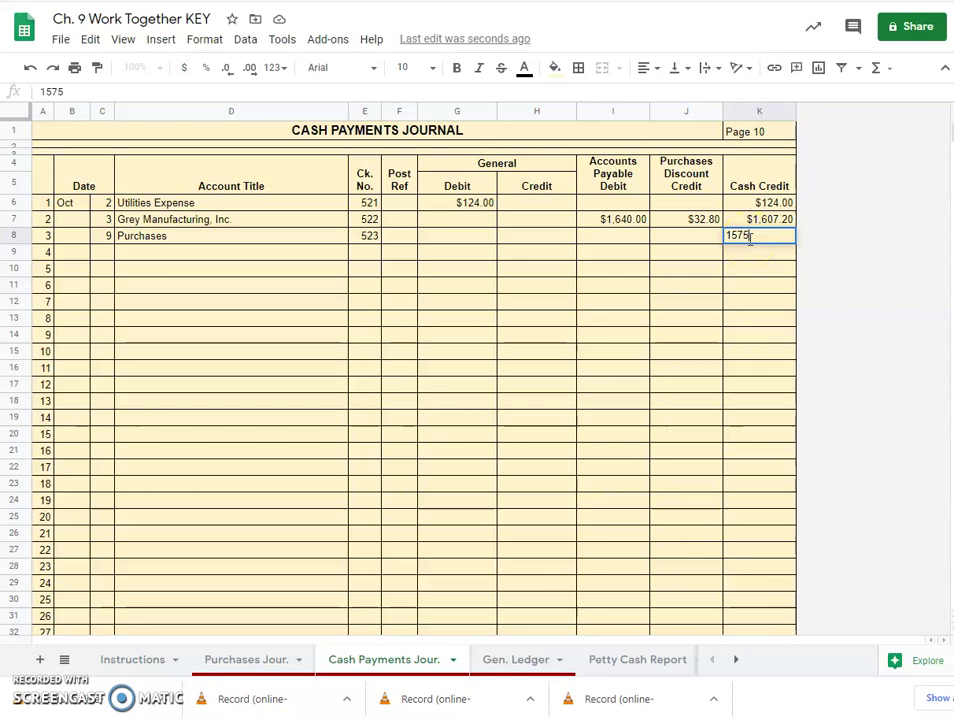
click(458, 240)
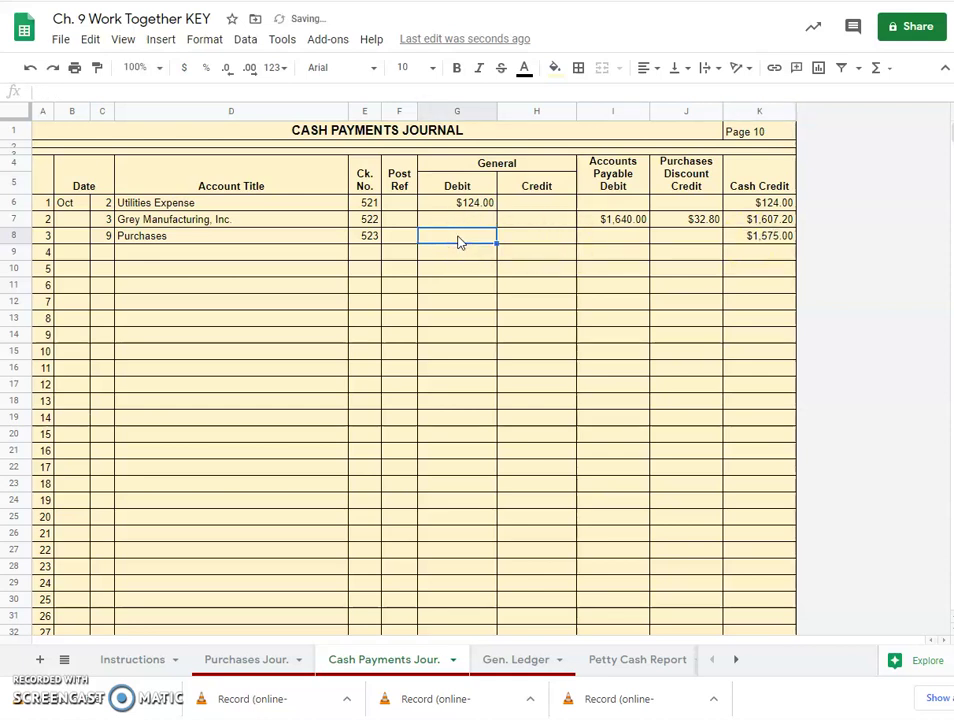
text(1,575)
click(466, 266)
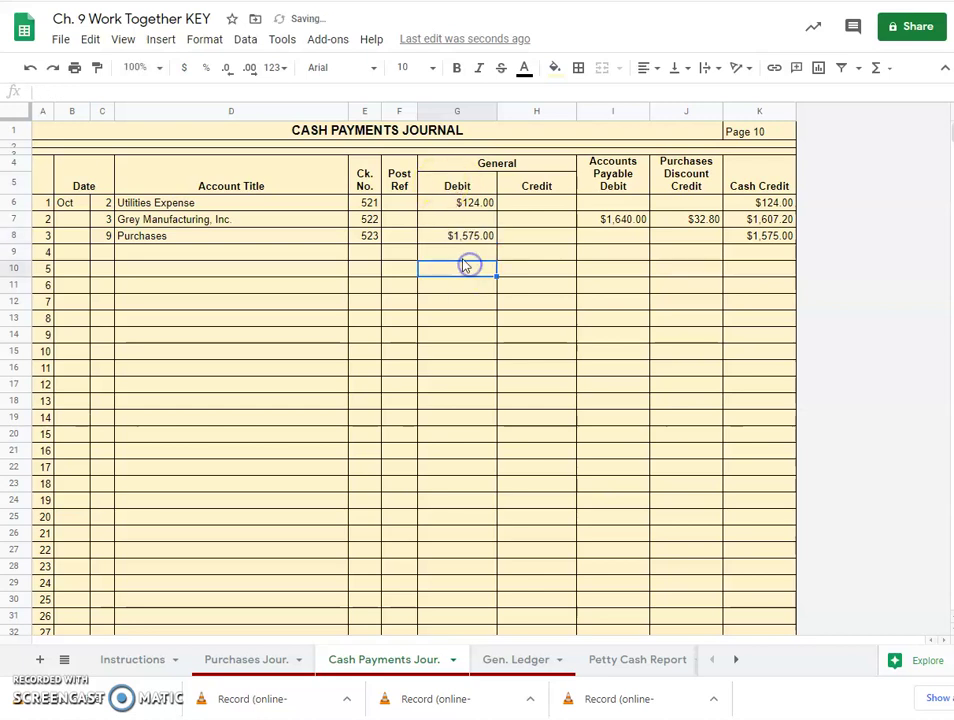
Enter day 12, the account title Supplies - Office and check number 524 on line 4
click(111, 254)
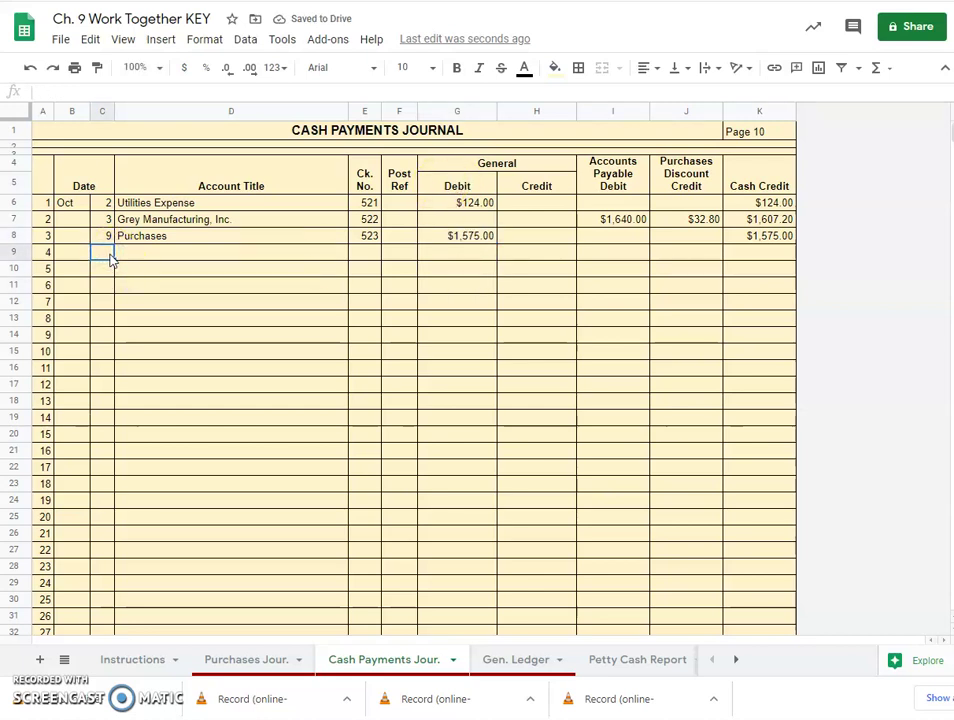
text(12)
click(140, 252)
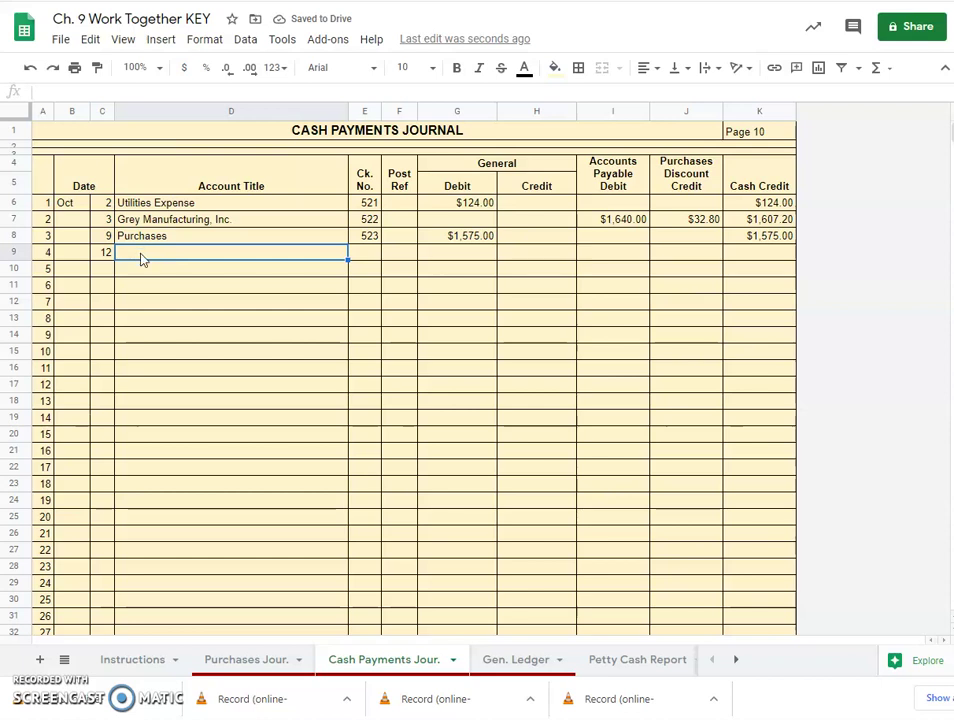
click(152, 257)
text(Supplies -O)
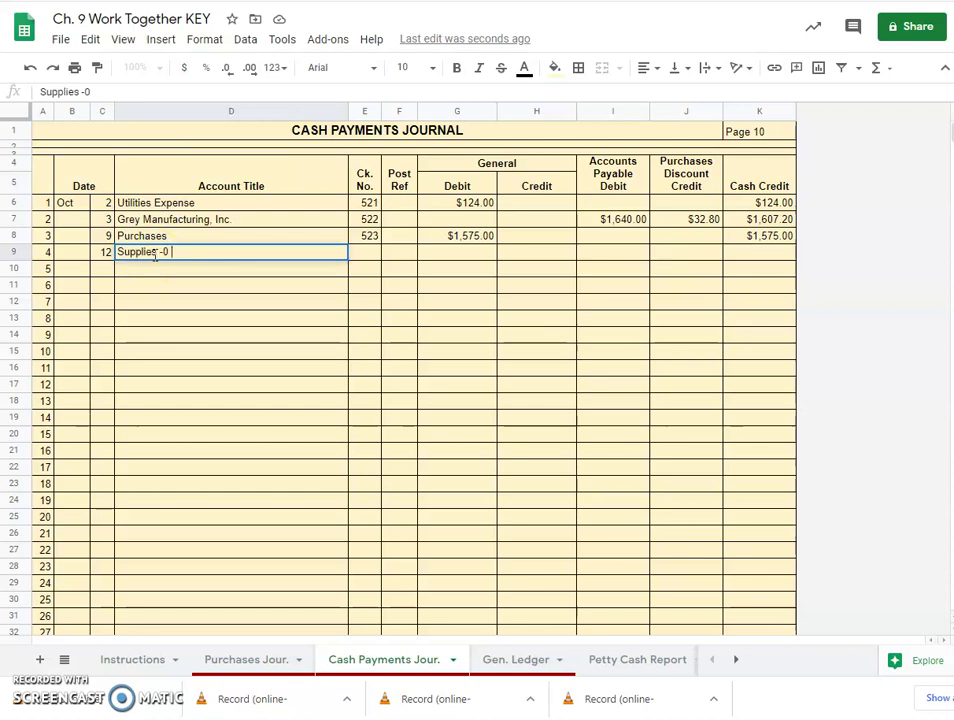
key(BackSpace)
key(BackSpace)
text(Office)
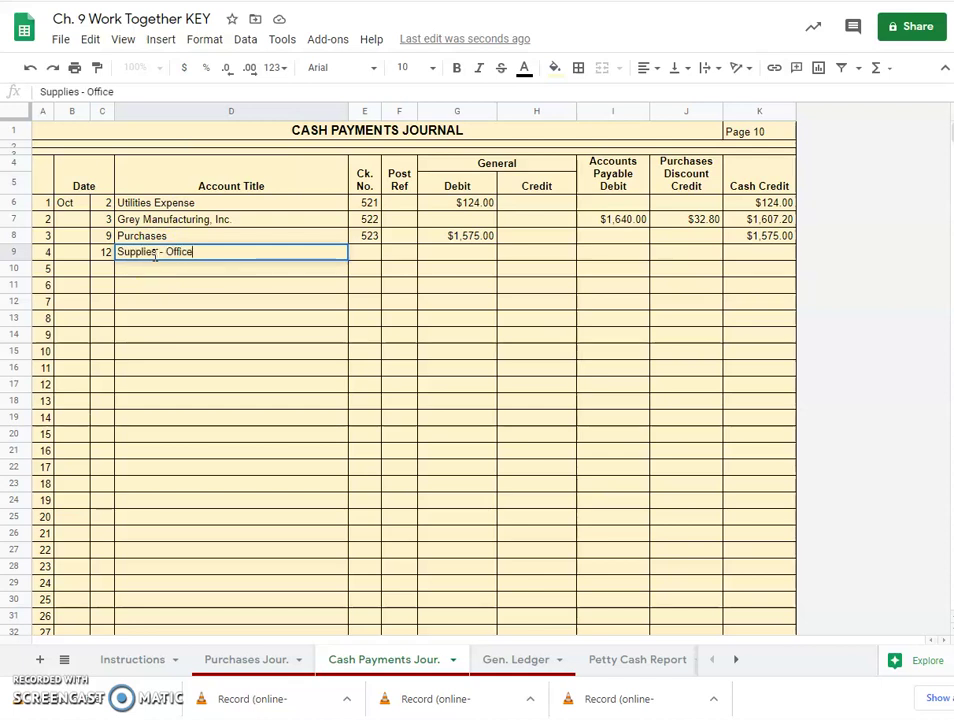
click(374, 258)
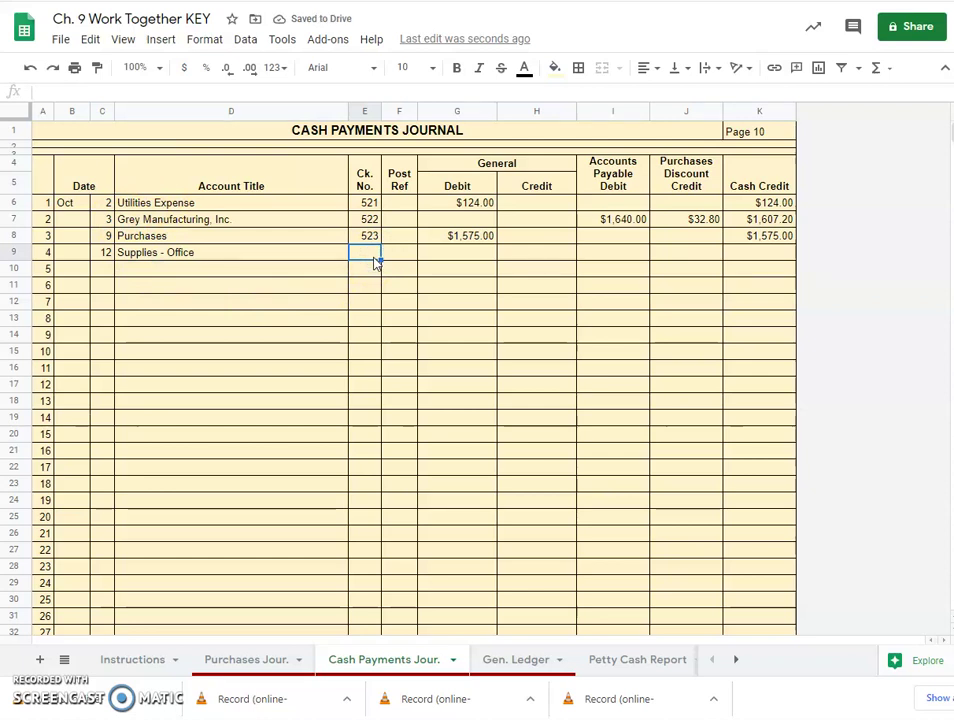
text(524)
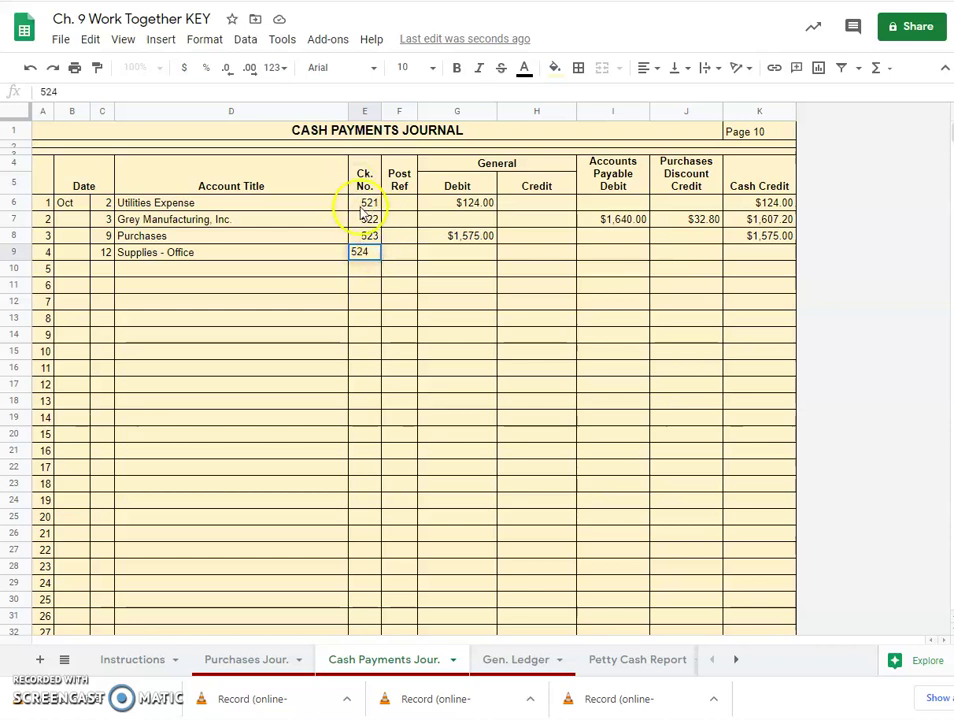
Record 64 as both the General Debit and the Cash Credit for Supplies - Office on line 4
click(437, 255)
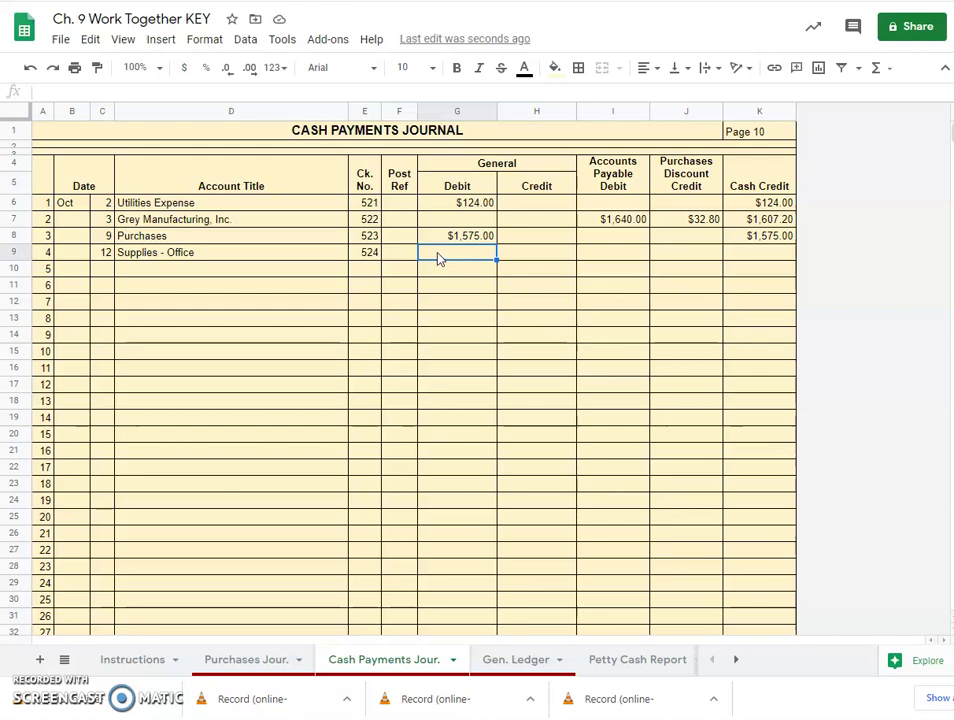
click(424, 261)
text(64)
click(758, 256)
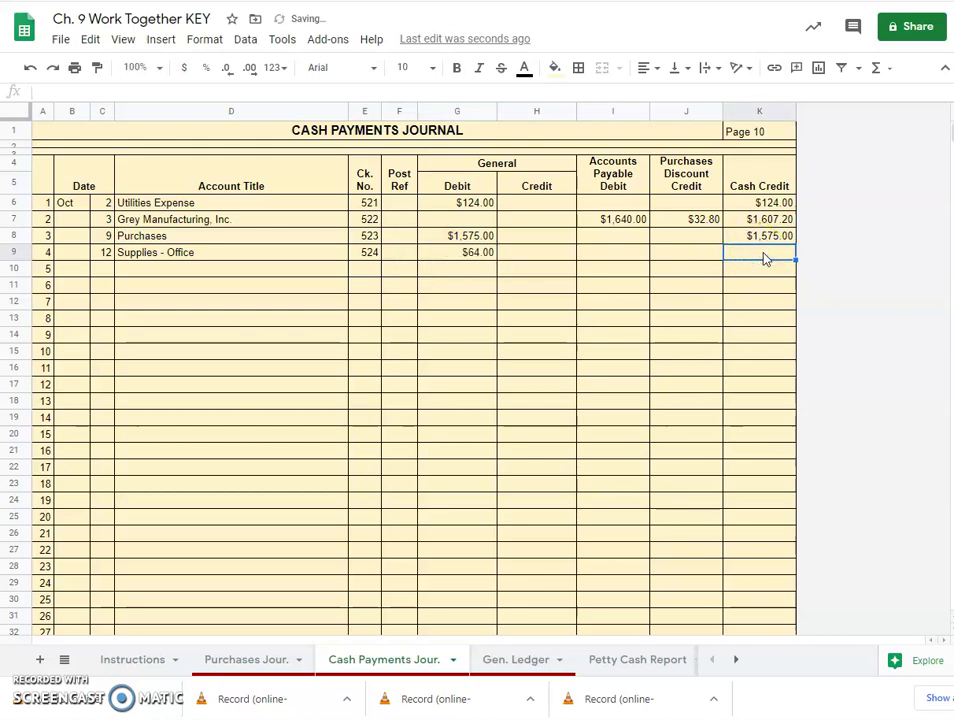
text(64)
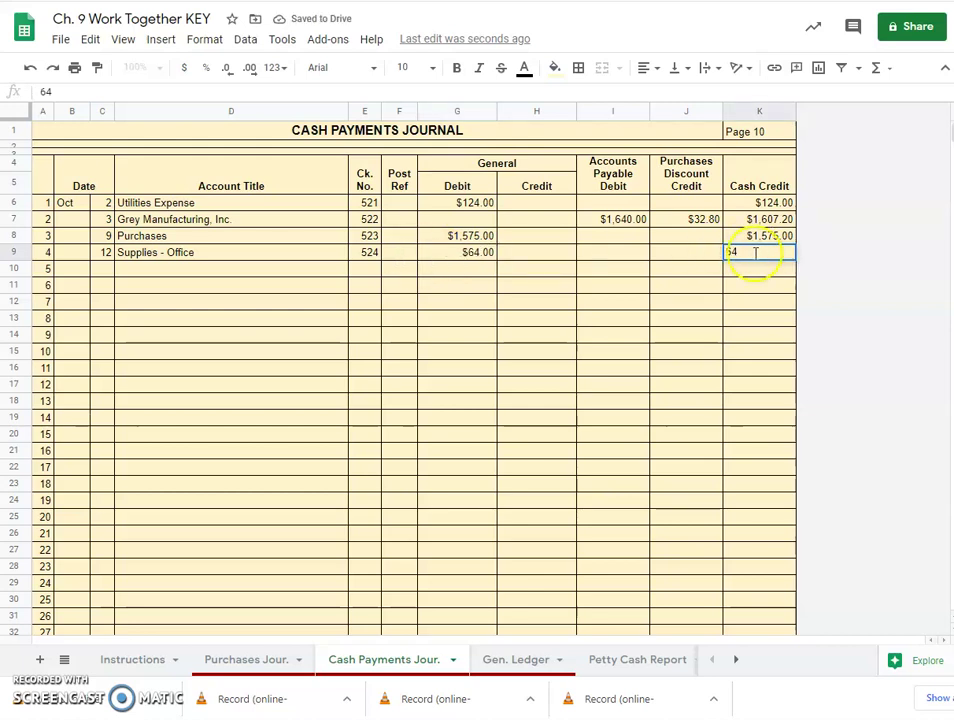
Enter day 16, the account title Westland Supply and check number 525 on line 5
click(97, 271)
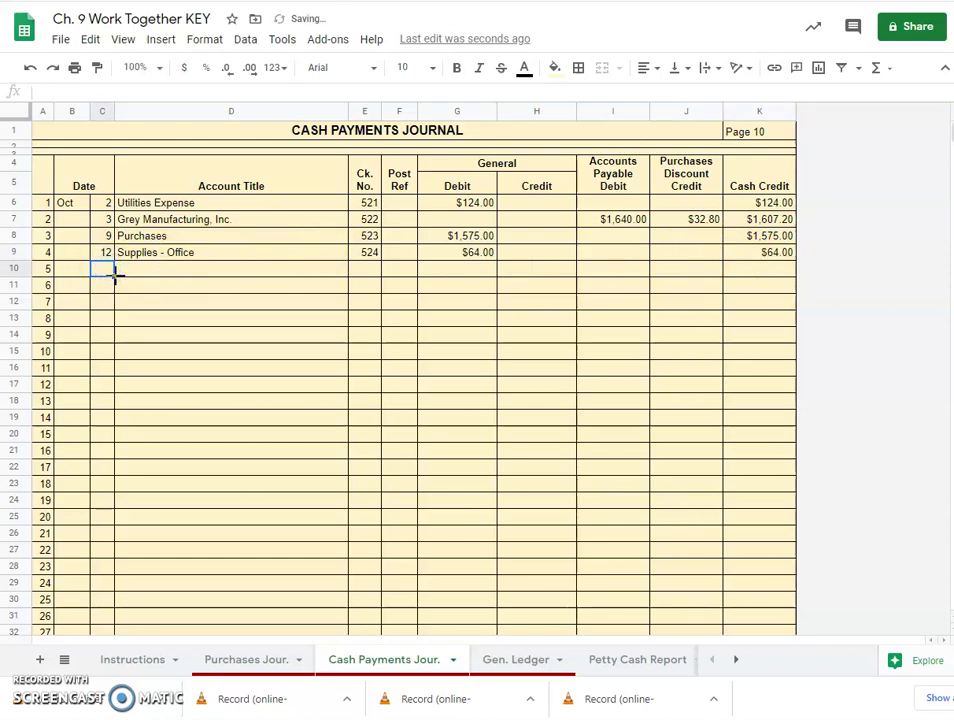
double_click(112, 271)
text(16)
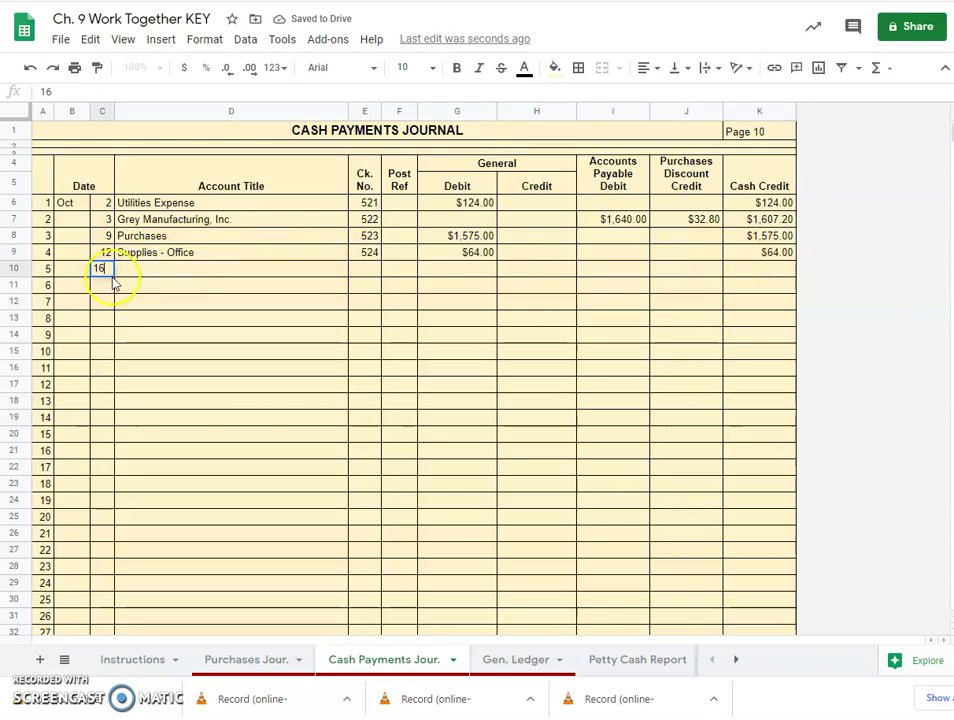
click(187, 271)
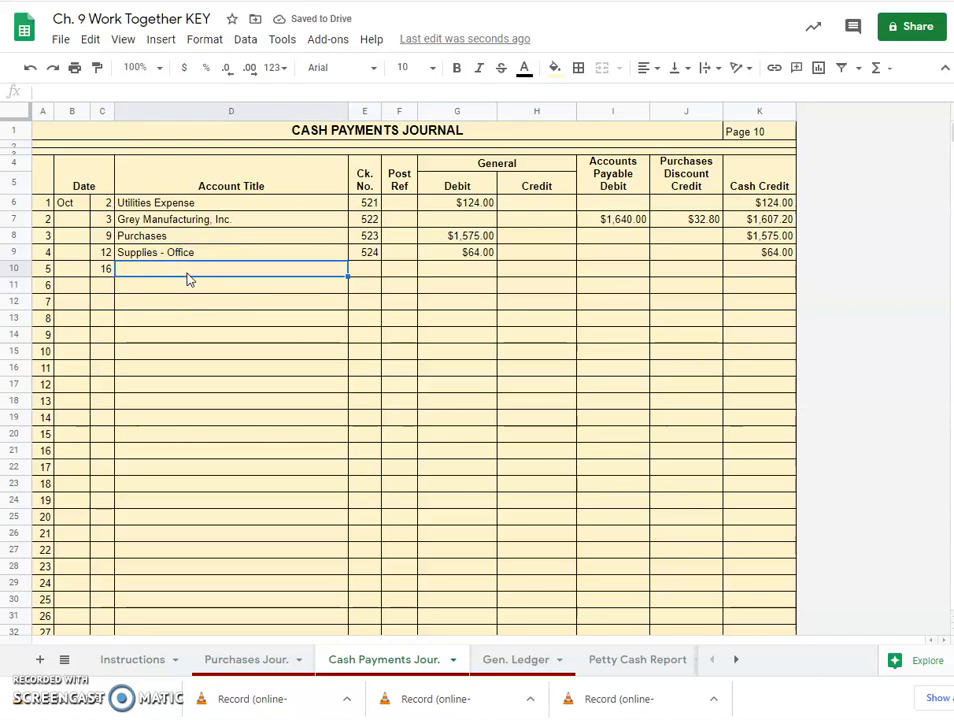
click(192, 277)
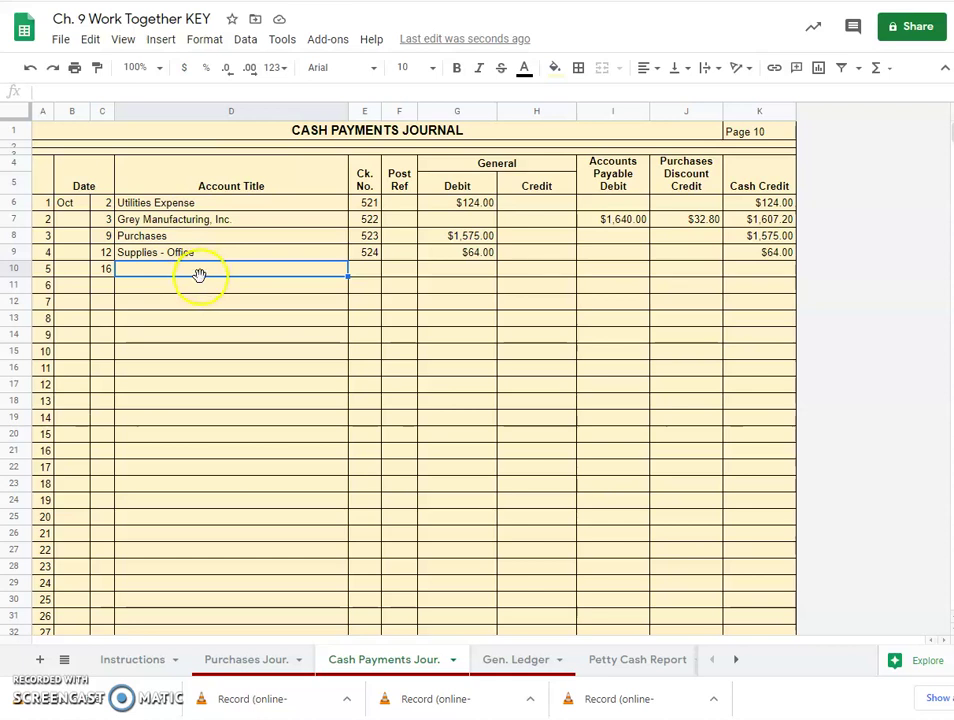
text(West)
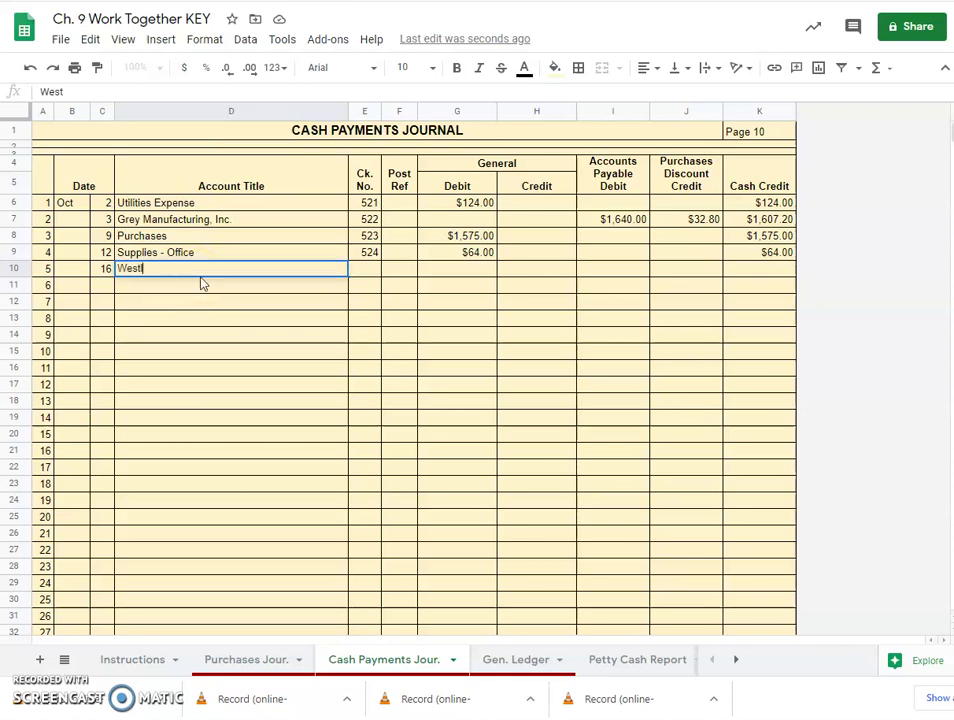
text(land Supply)
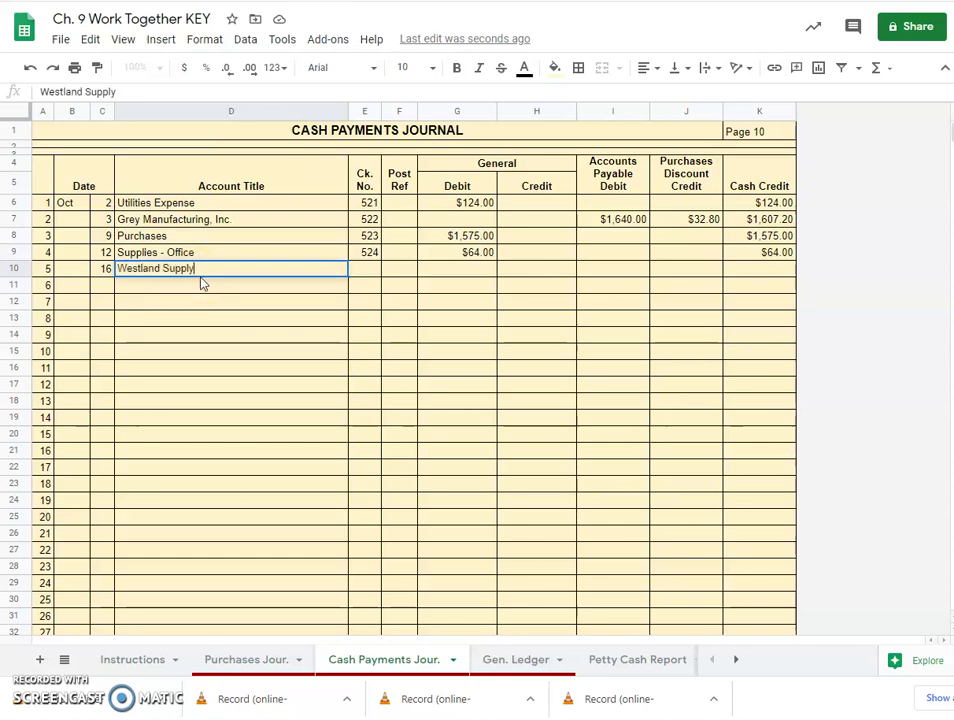
key(Tab)
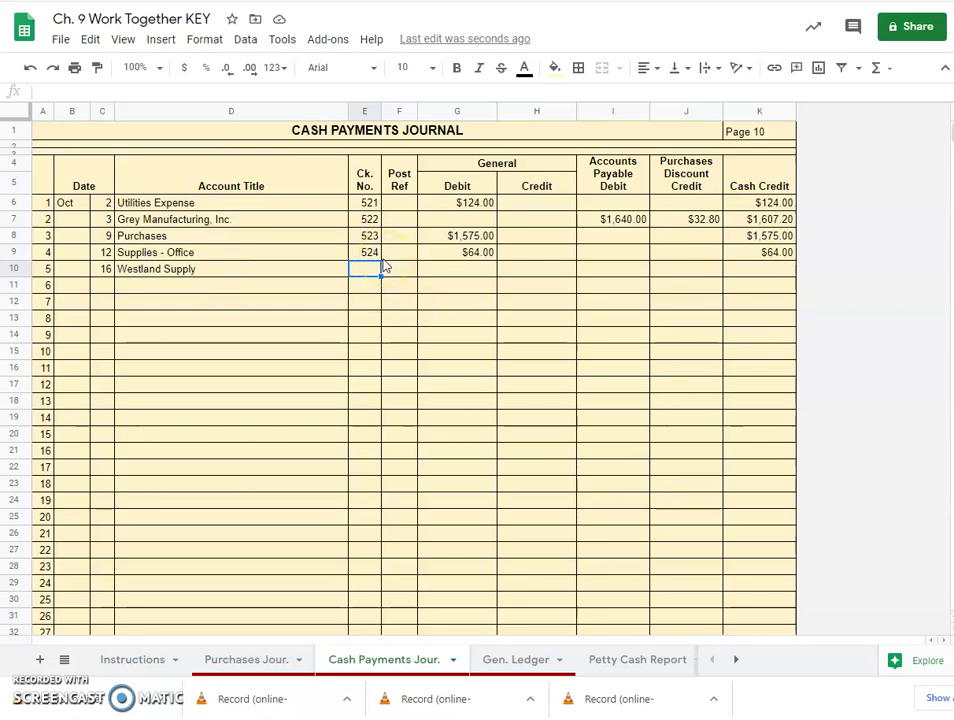
mouse_move(380, 257)
mouse_down()
mouse_move(420, 270)
mouse_move(380, 265)
mouse_up()
text(525)
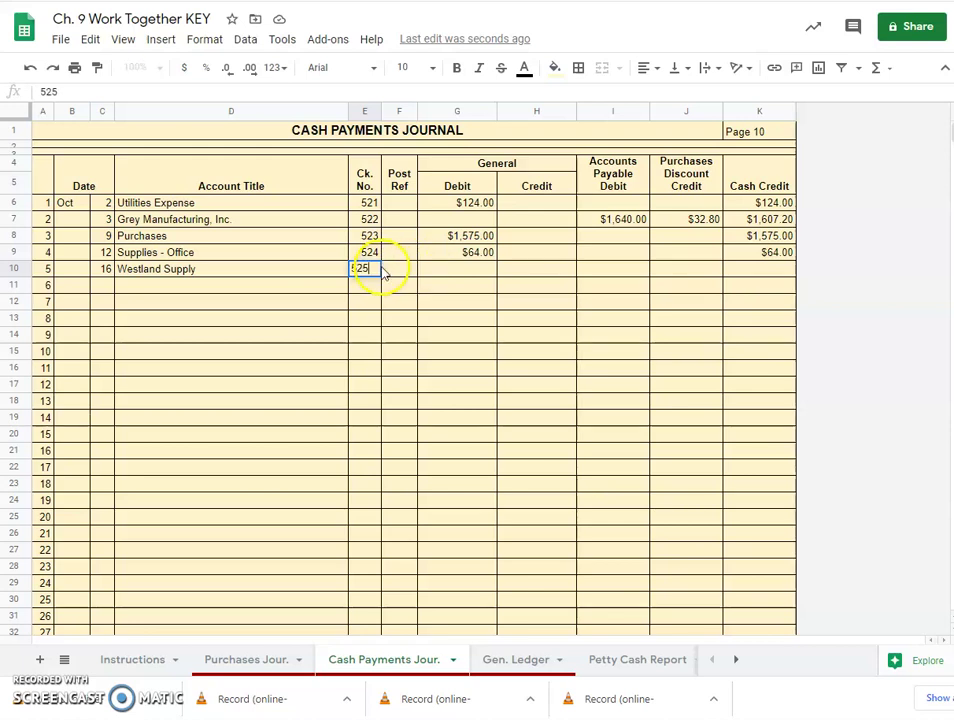
Record 426 as both the Accounts Payable Debit and the Cash Credit for Westland Supply on line 5
click(468, 269)
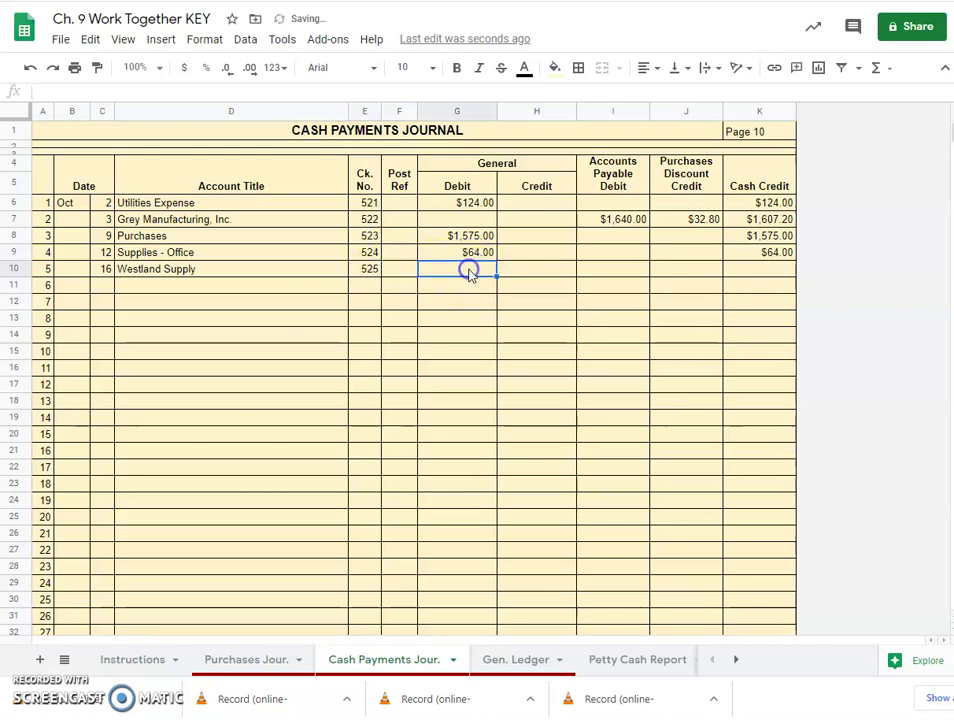
click(615, 269)
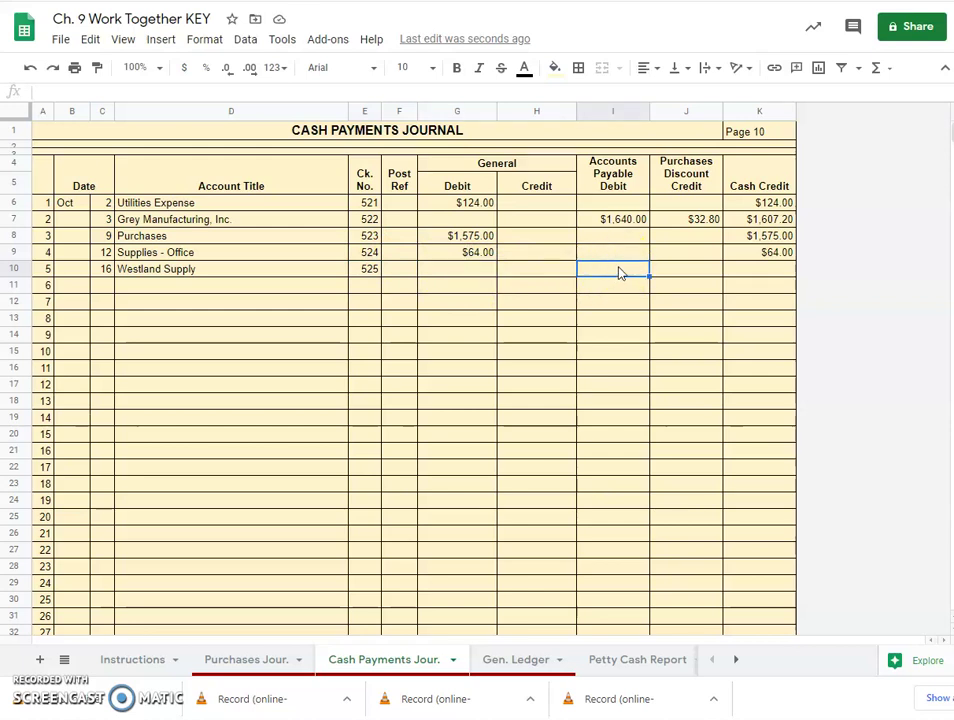
text(426)
click(783, 280)
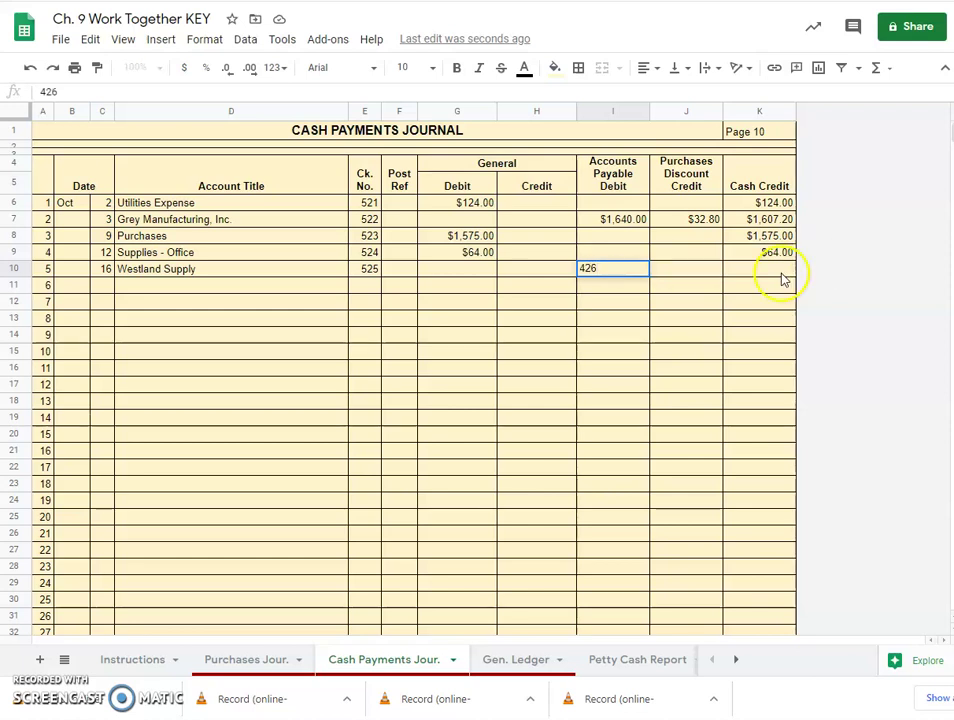
click(783, 278)
text(426)
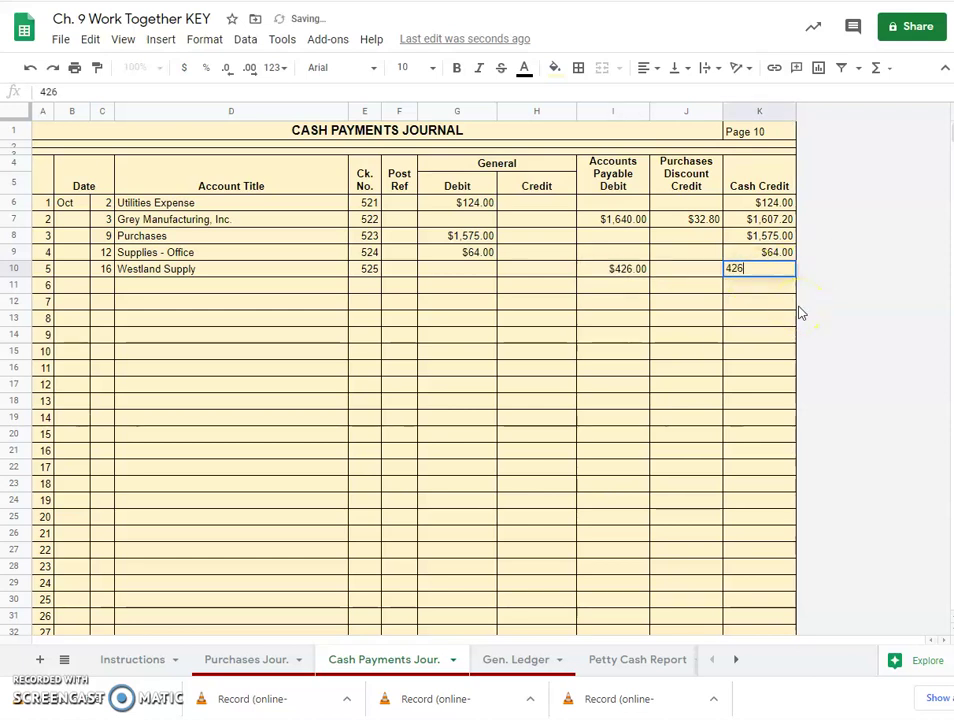
click(394, 287)
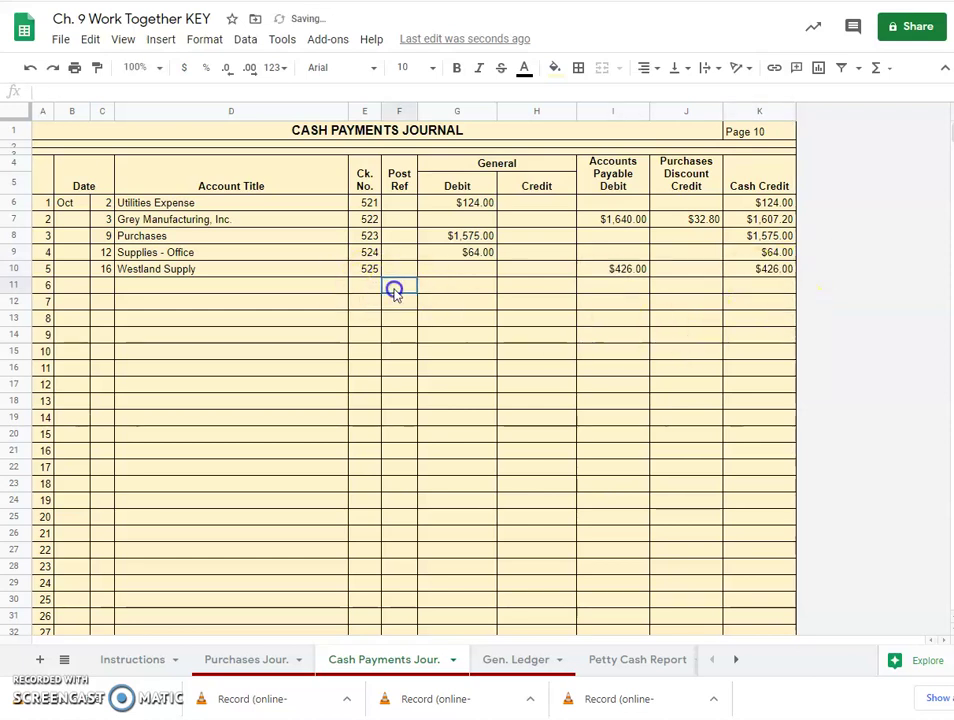
Enter day 31 and check number 526 on line 6 of the journal
click(101, 287)
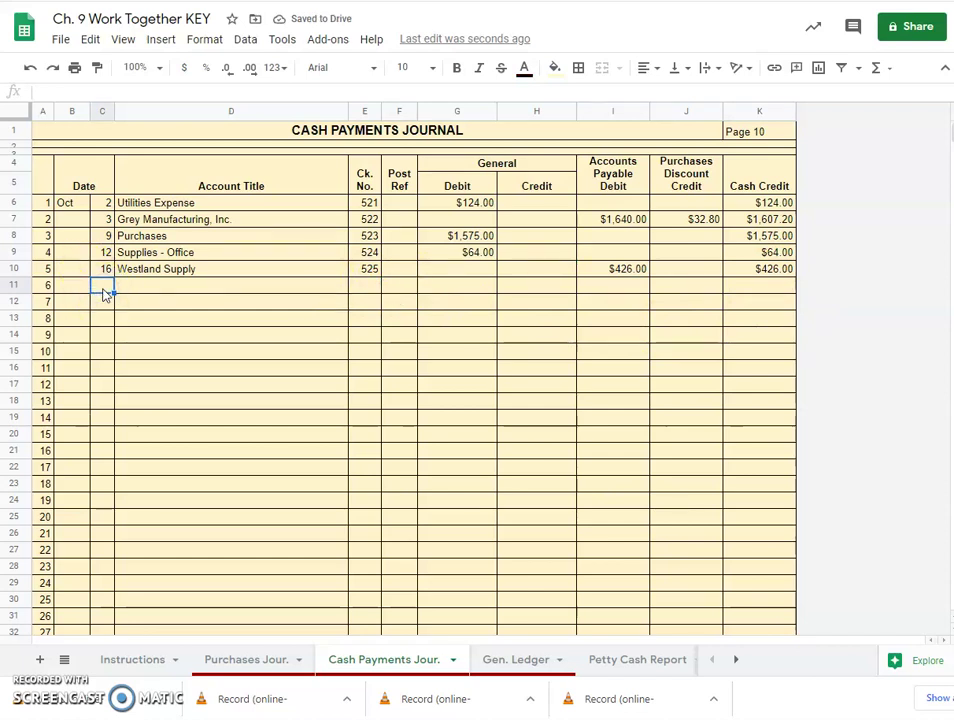
text(31)
click(131, 293)
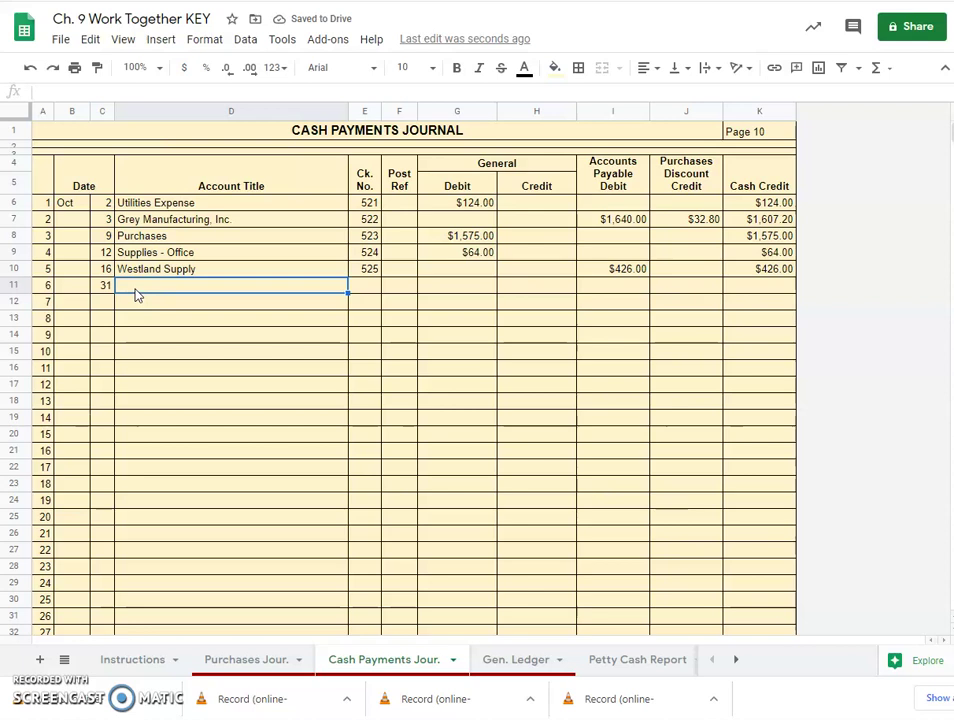
click(366, 288)
text(526)
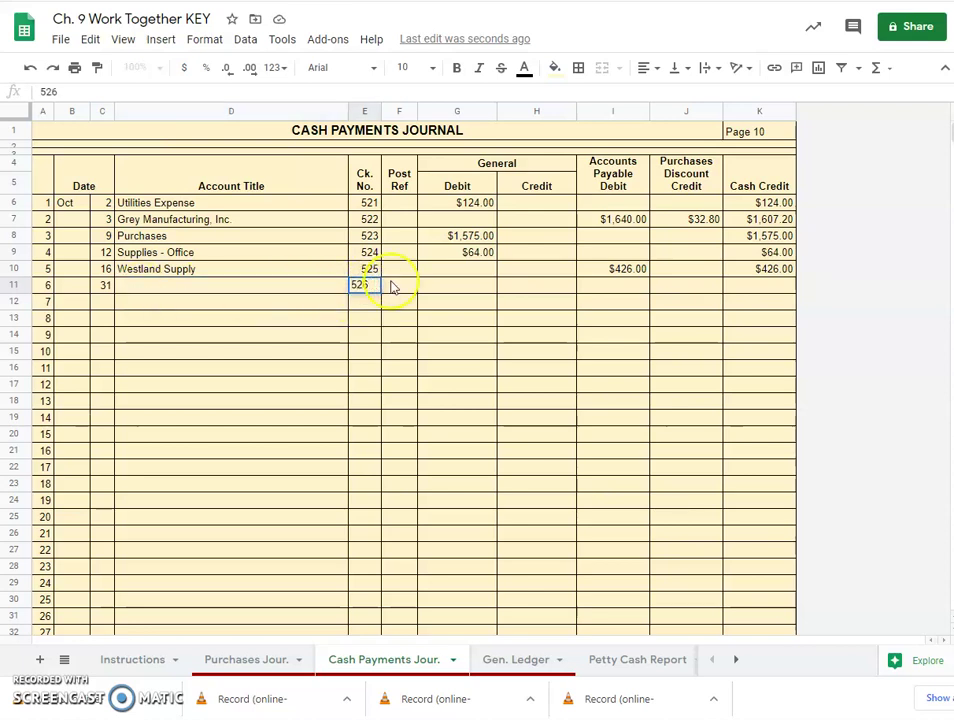
Copy the account titles Supplies - Office, Supplies - Store and Miscellaneous from the payments section of the Petty Cash Report
click(422, 281)
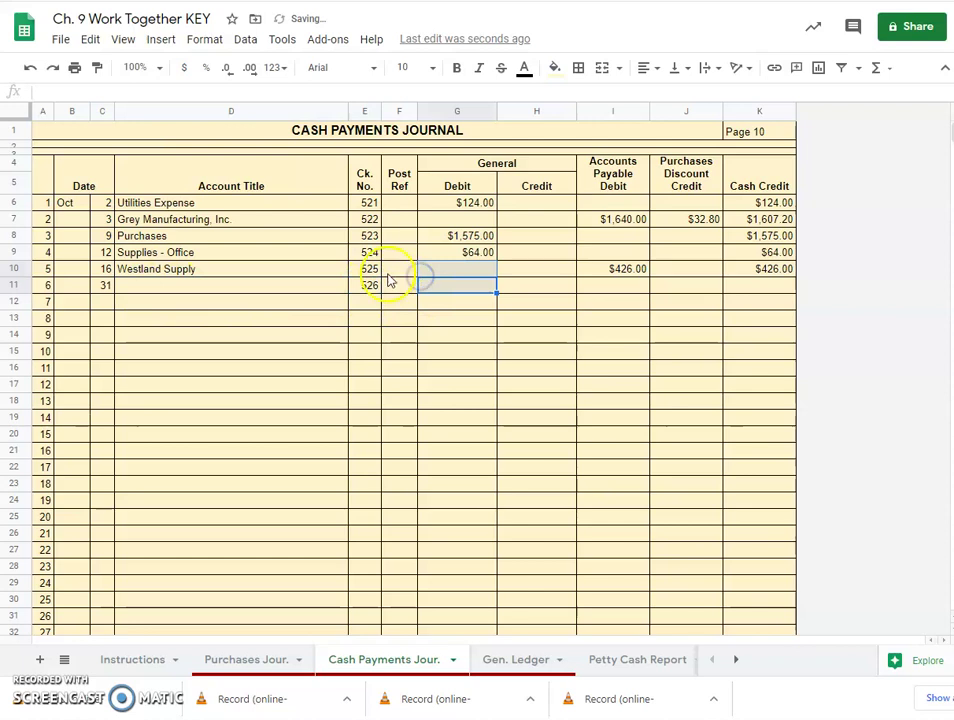
click(470, 293)
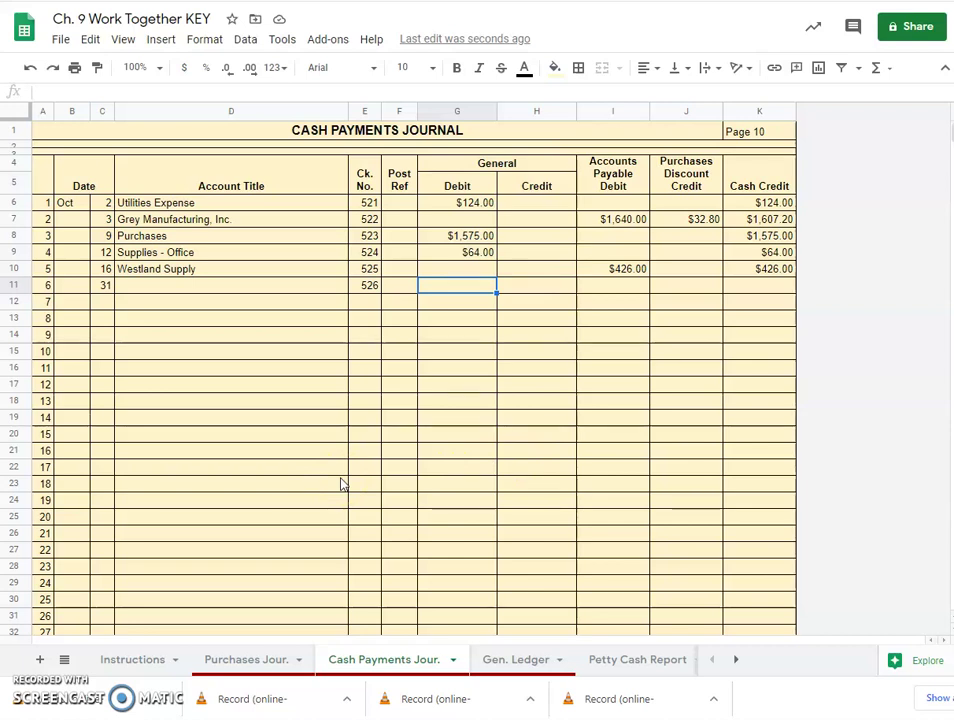
click(370, 665)
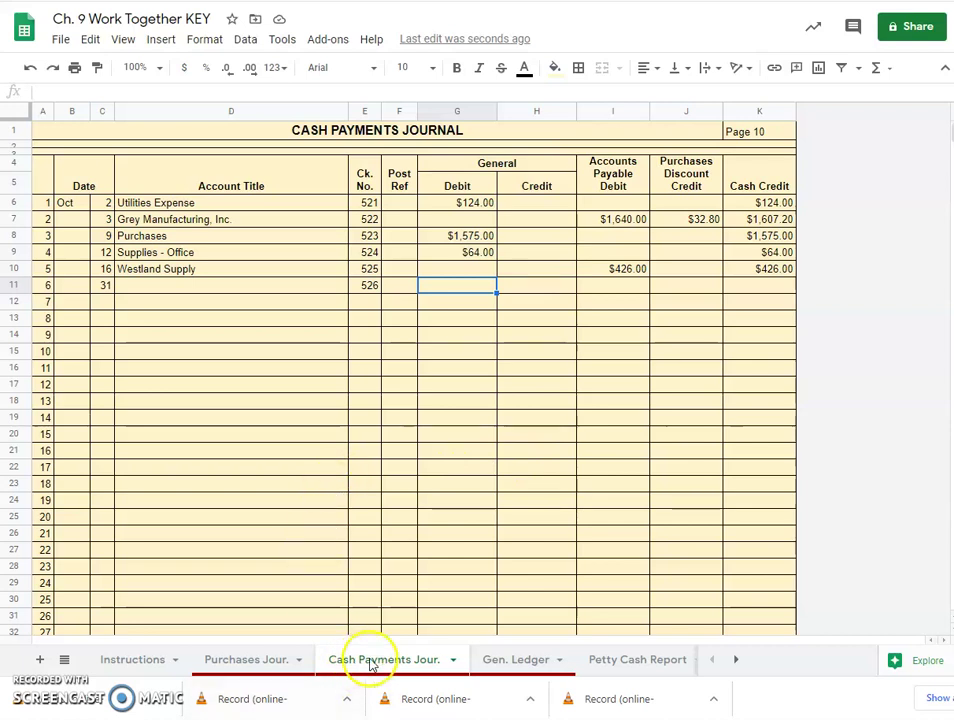
click(595, 664)
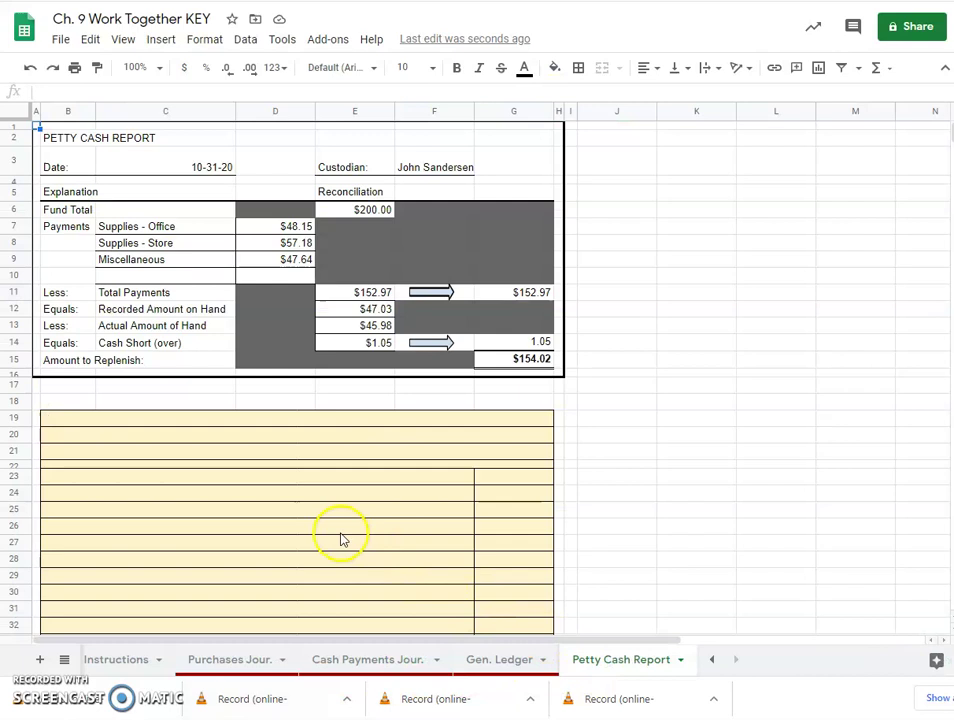
click(290, 495)
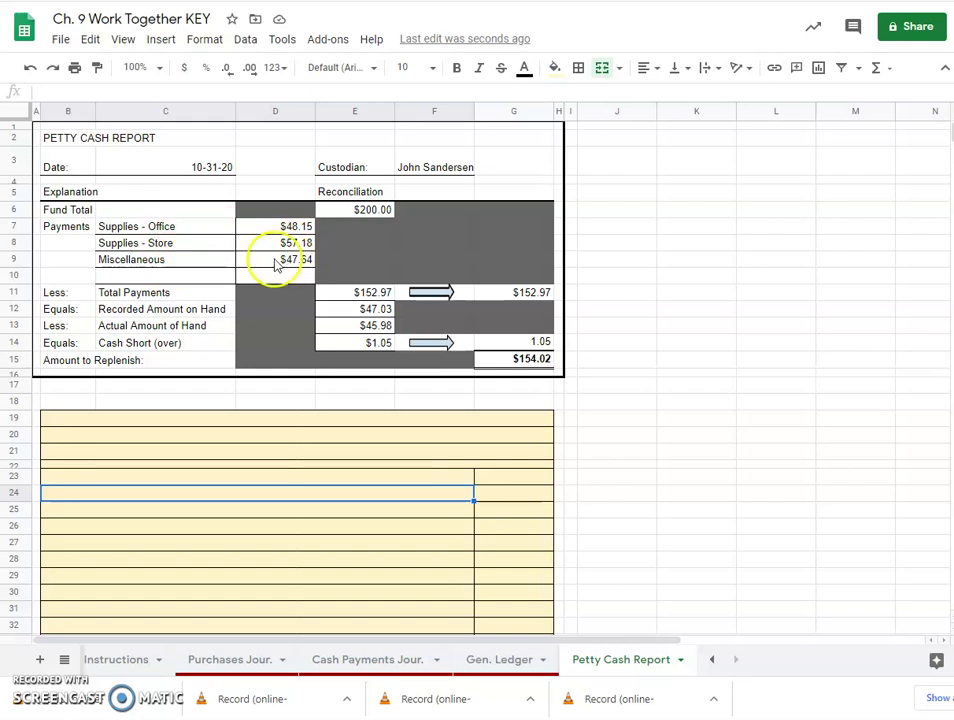
drag(158, 226, 165, 264)
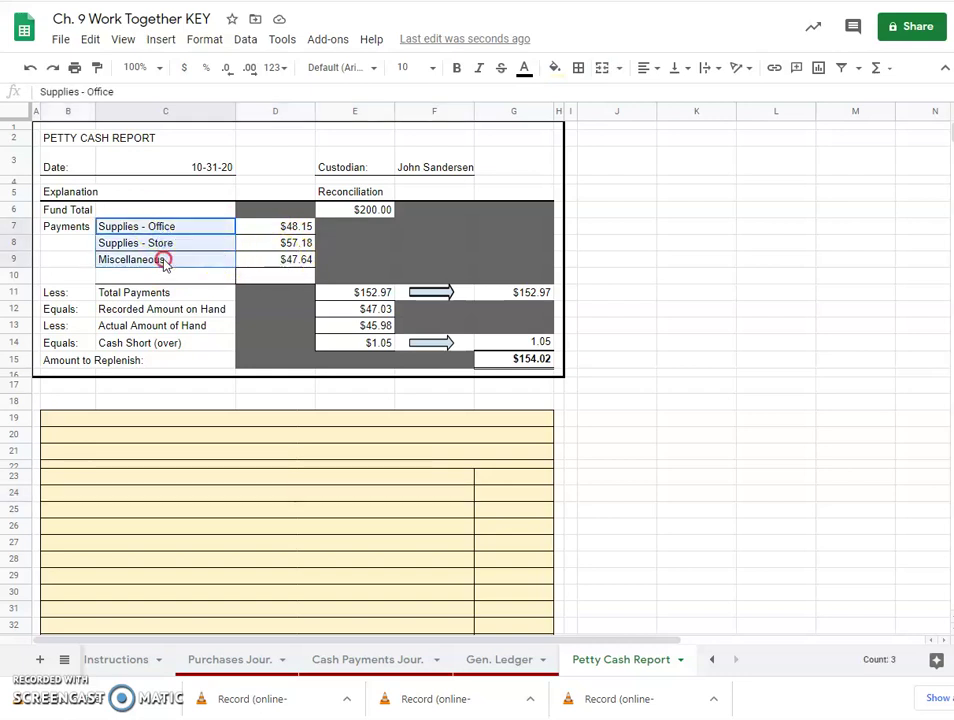
right_click(164, 261)
click(231, 112)
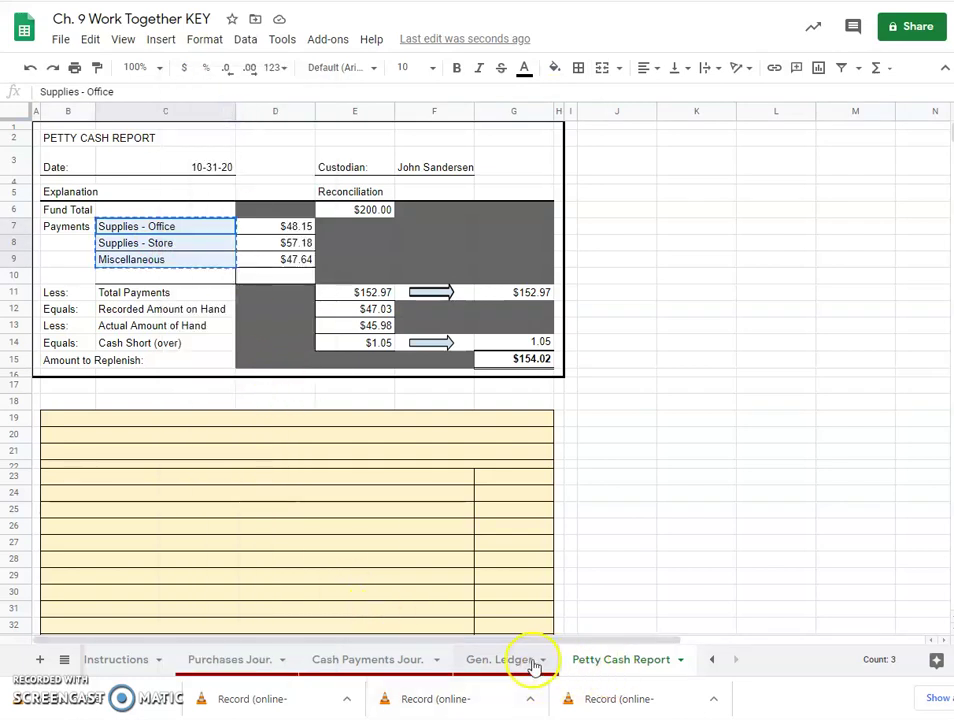
Paste the three copied account titles without their source formatting into lines 6 to 8 of the Cash Payments Journal
click(343, 668)
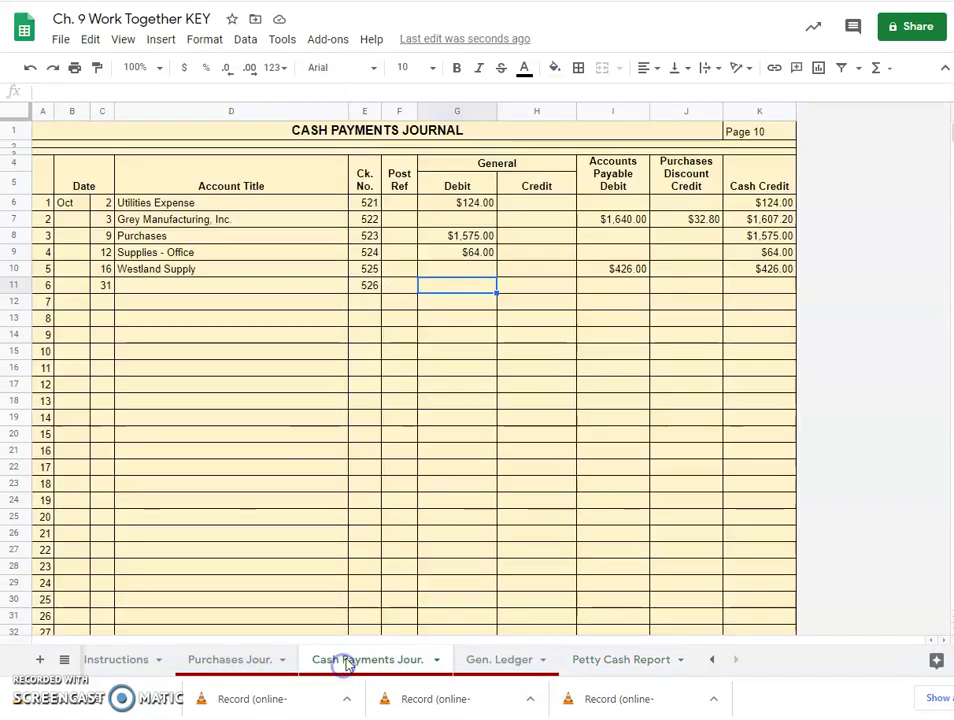
right_click(162, 287)
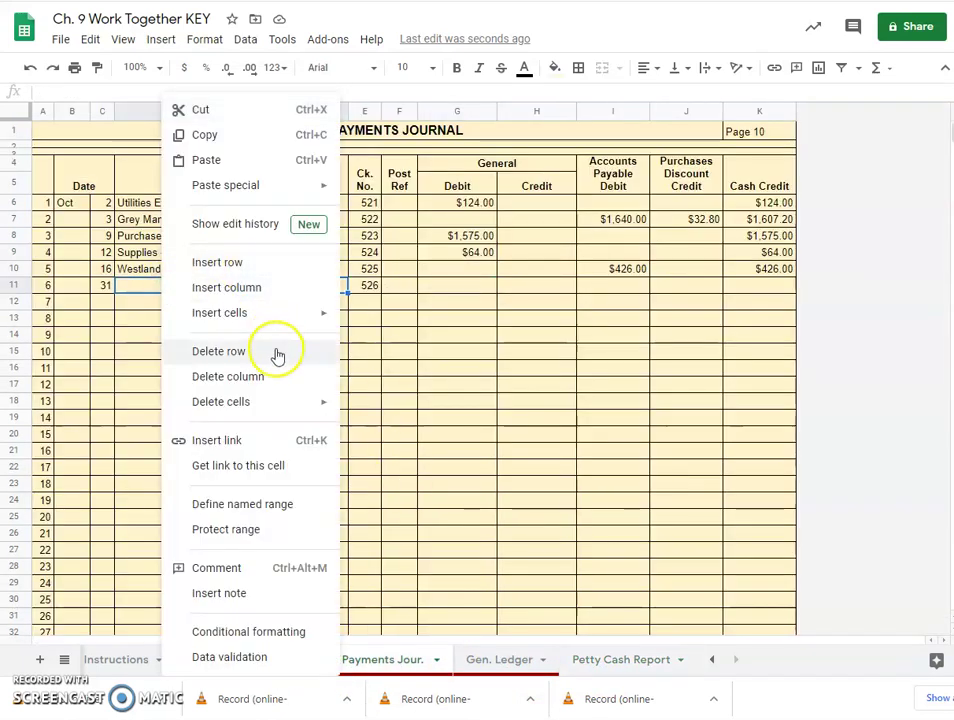
mouse_move(279, 186)
click(410, 197)
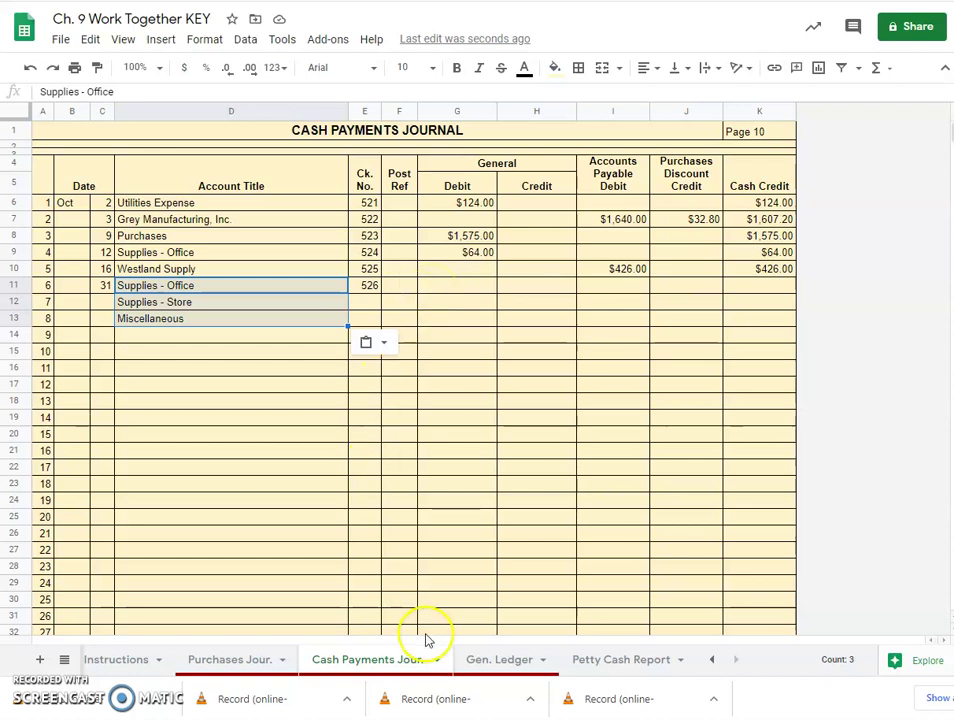
Copy the payment amounts for Supplies - Office, Supplies - Store and Miscellaneous from the Petty Cash Report
click(603, 663)
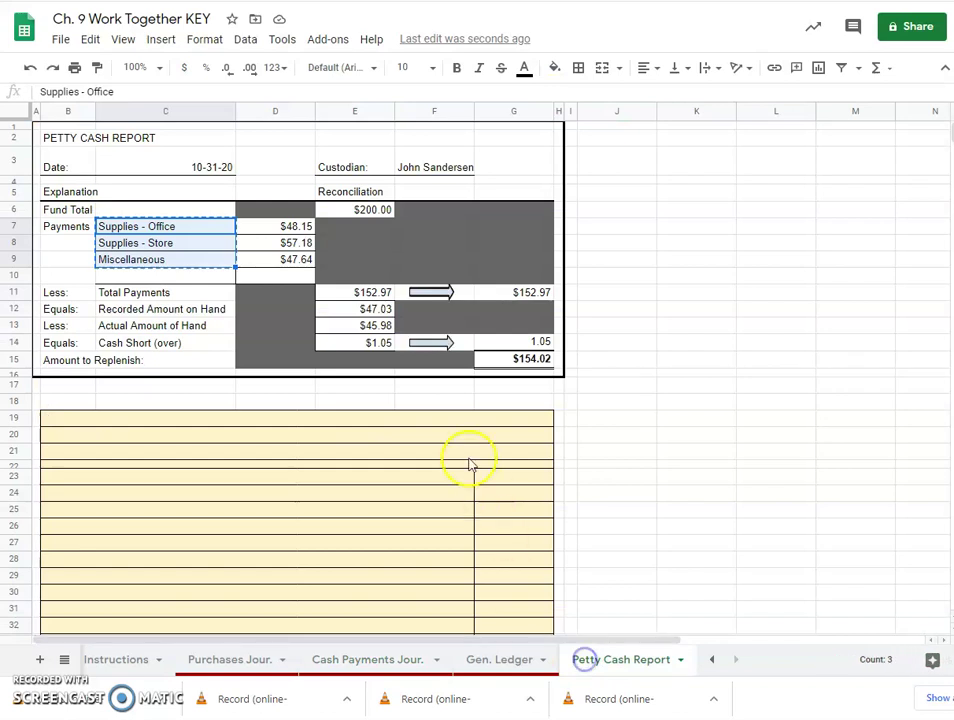
click(264, 229)
drag(264, 229, 262, 260)
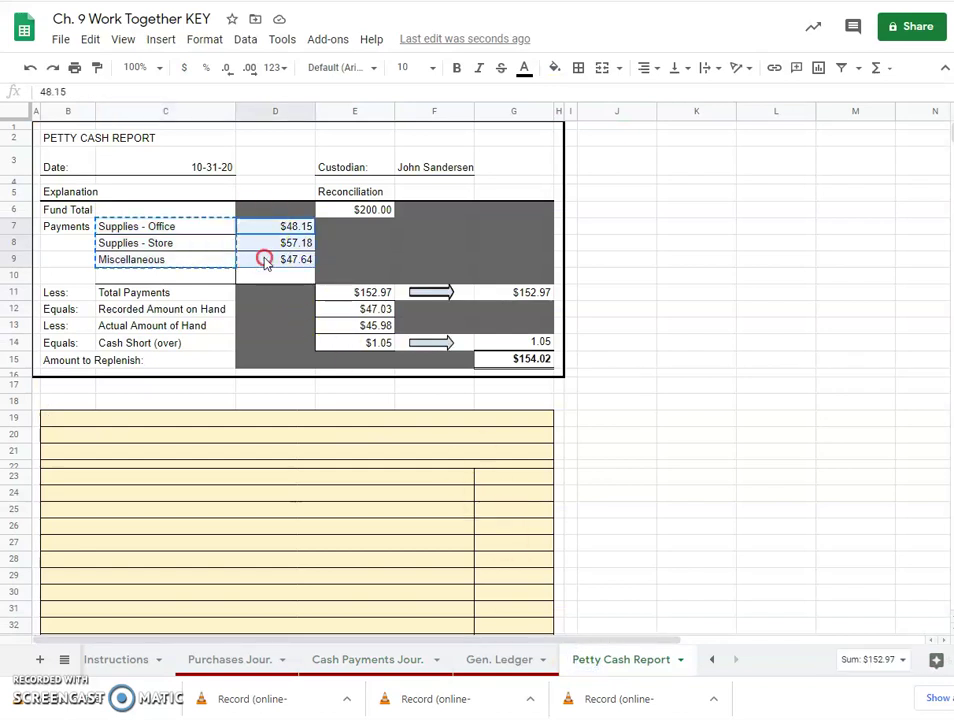
right_click(263, 258)
click(319, 116)
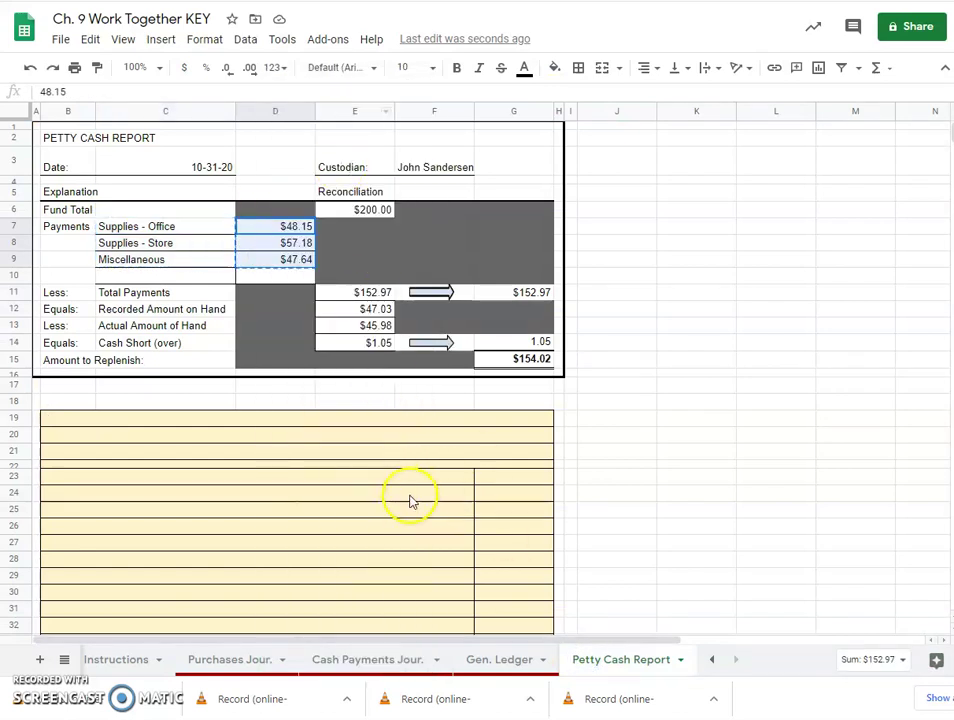
Paste the amounts 48.15, 57.18 and 47.64 without their source formatting as General Debits on lines 6 to 8 of the Cash Payments Journal
click(365, 662)
click(248, 662)
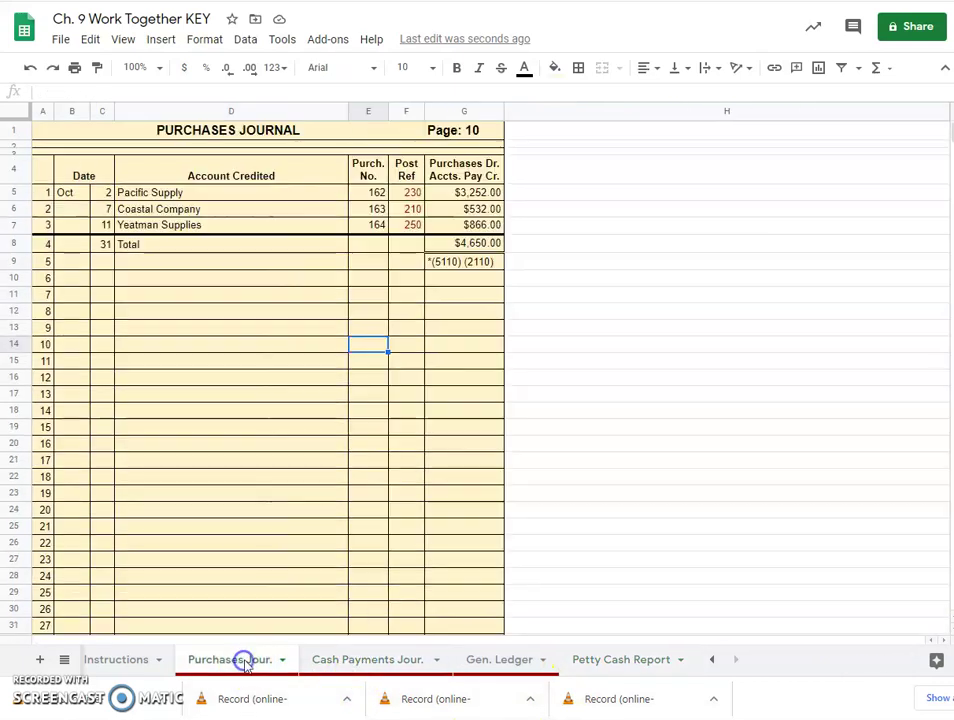
click(352, 662)
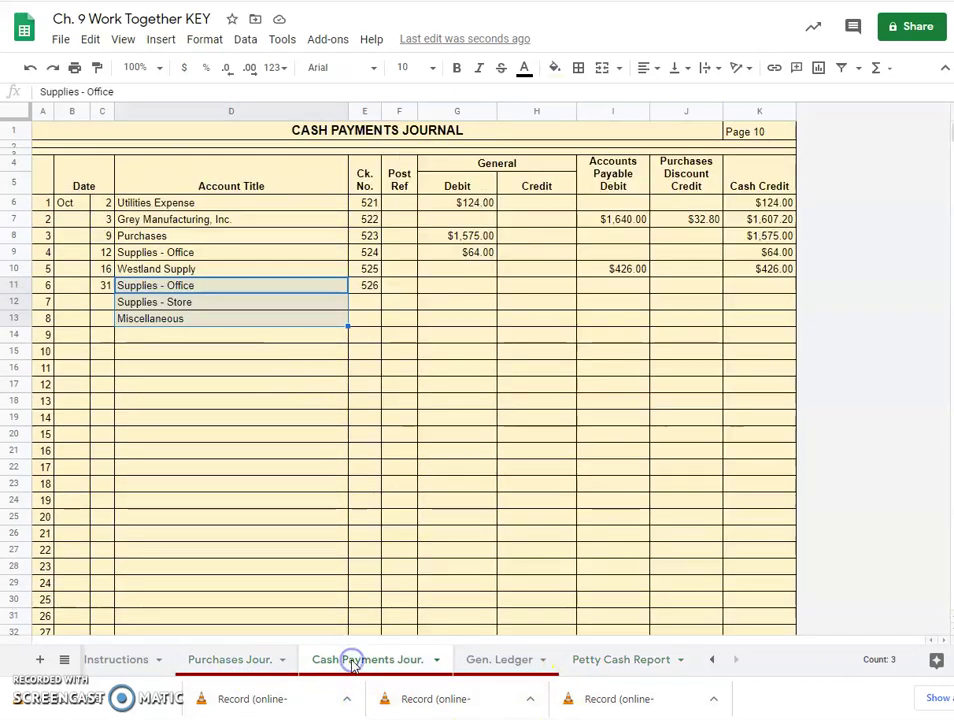
click(445, 287)
right_click(444, 287)
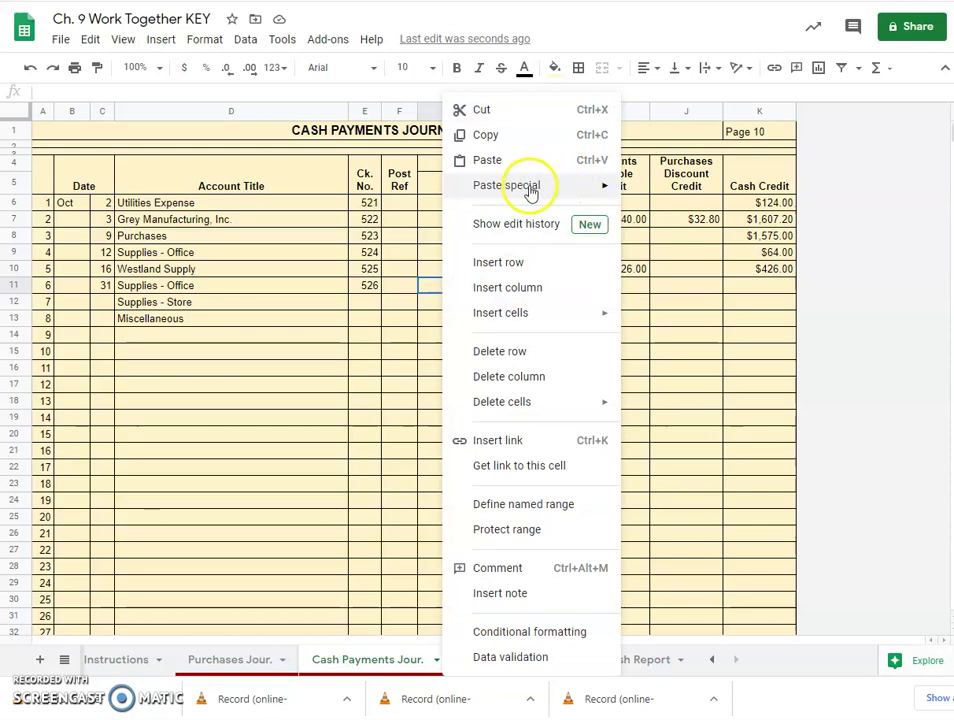
mouse_move(571, 187)
click(679, 191)
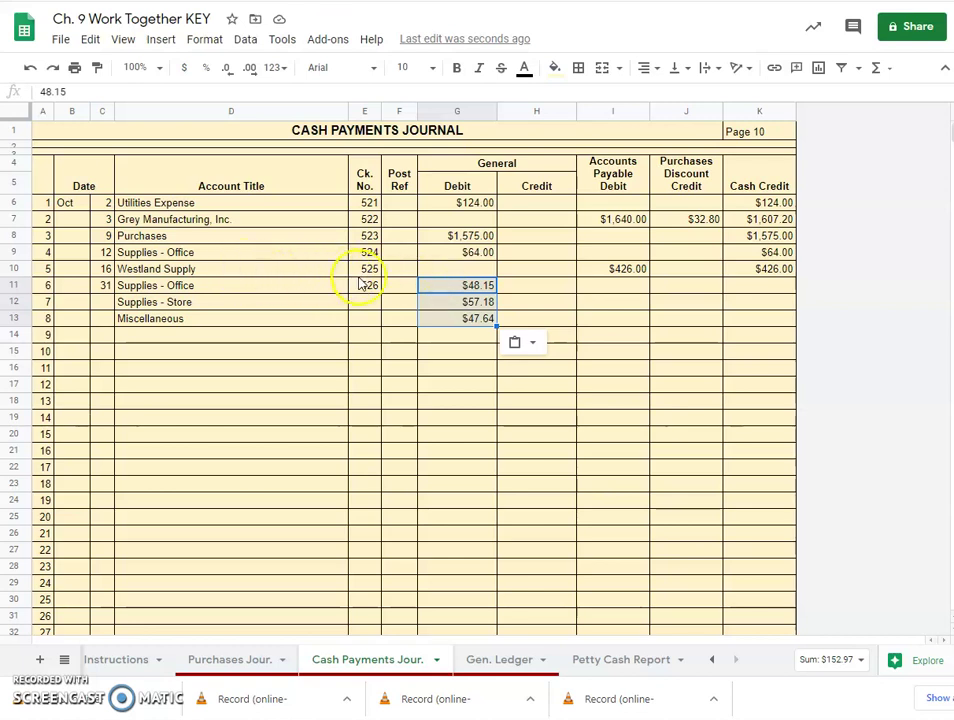
Enter the account title Cash Short & Over on line 9 of the journal
click(143, 337)
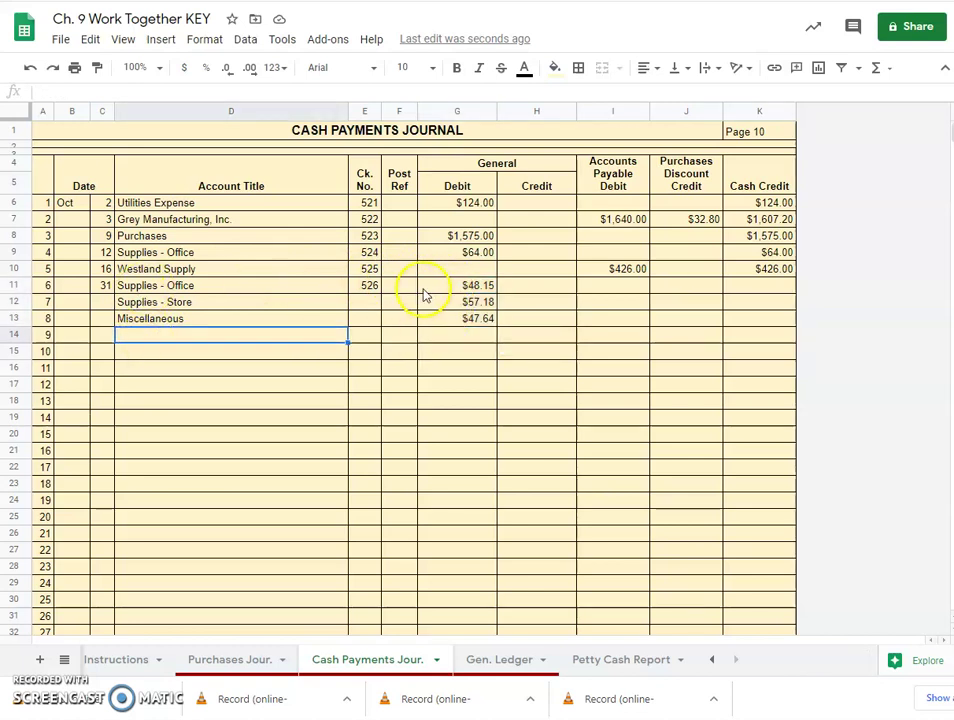
click(165, 340)
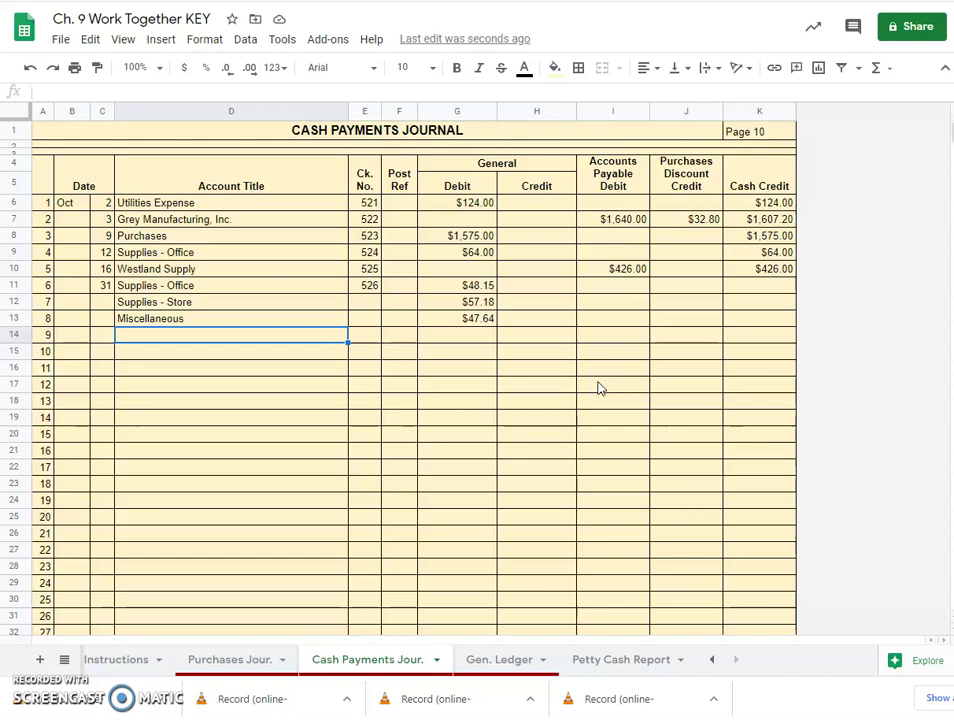
text(Short & Over)
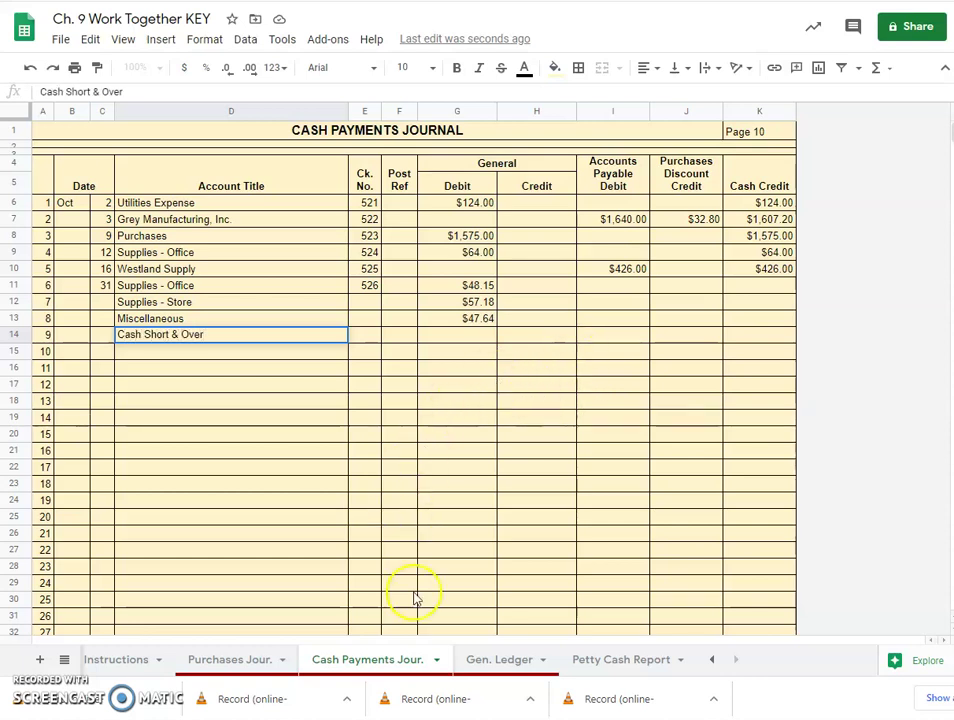
Check the cash short amount in the Petty Cash Report and record 1.05 as the General Debit for Cash Short & Over on line 9
click(594, 659)
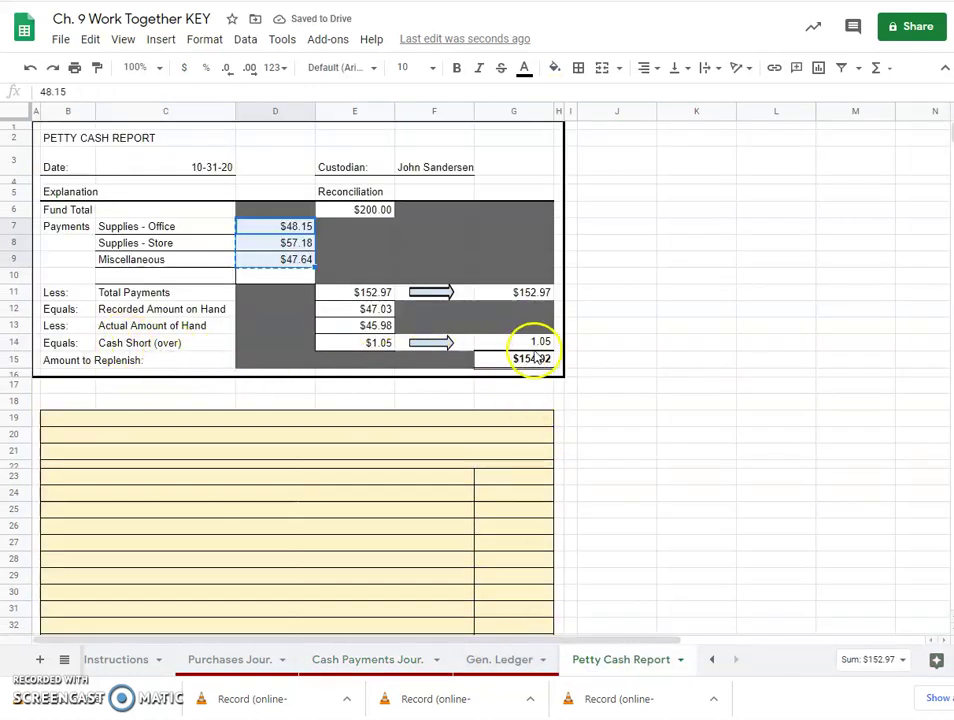
click(529, 344)
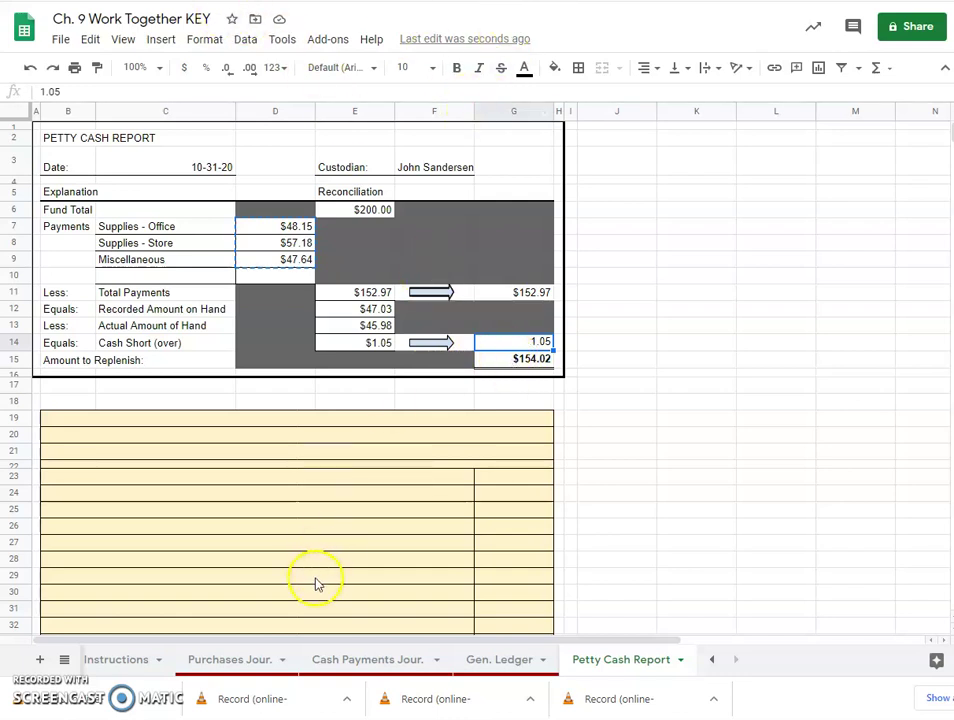
click(368, 662)
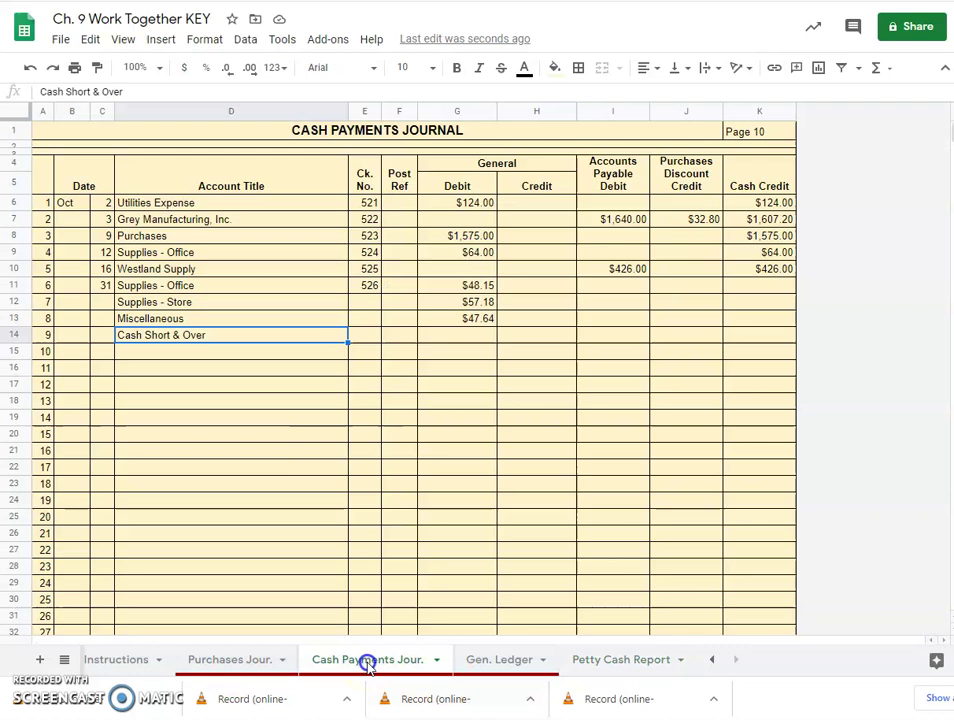
click(458, 326)
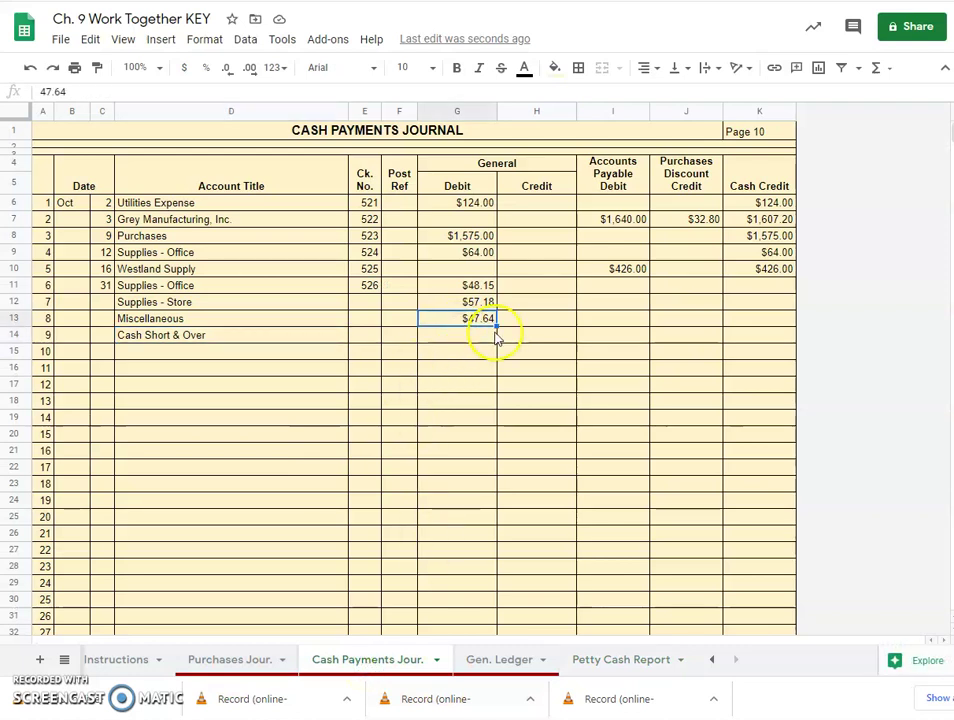
click(466, 336)
text(1.05)
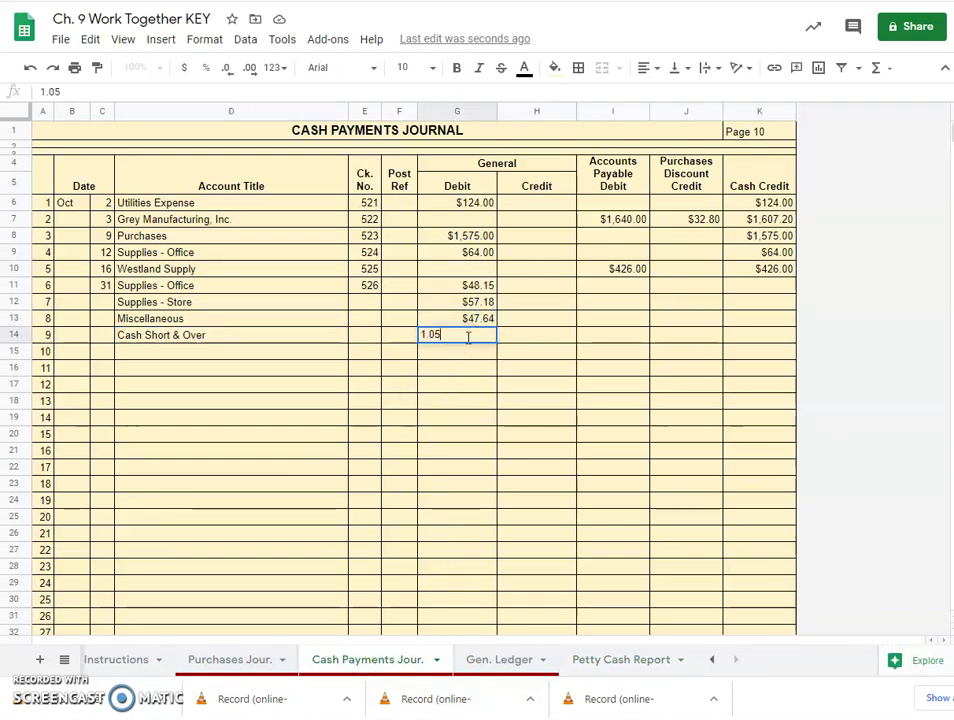
click(592, 353)
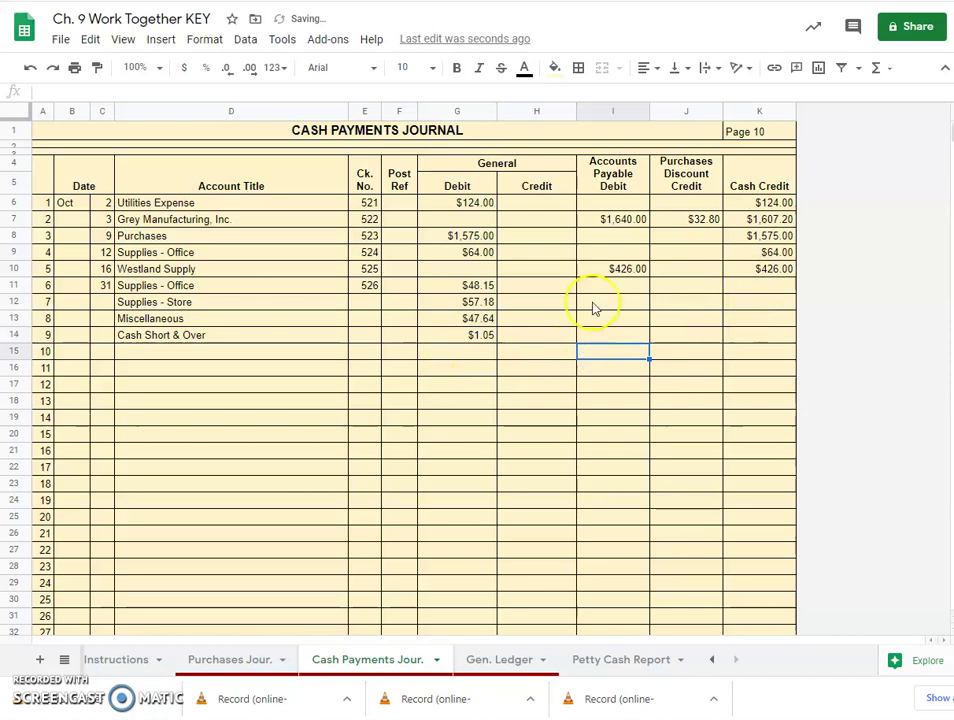
Enter the formula =sum(G11:G14) as the Cash Credit on line 6 to total the petty cash replenishment debits
drag(458, 288, 456, 340)
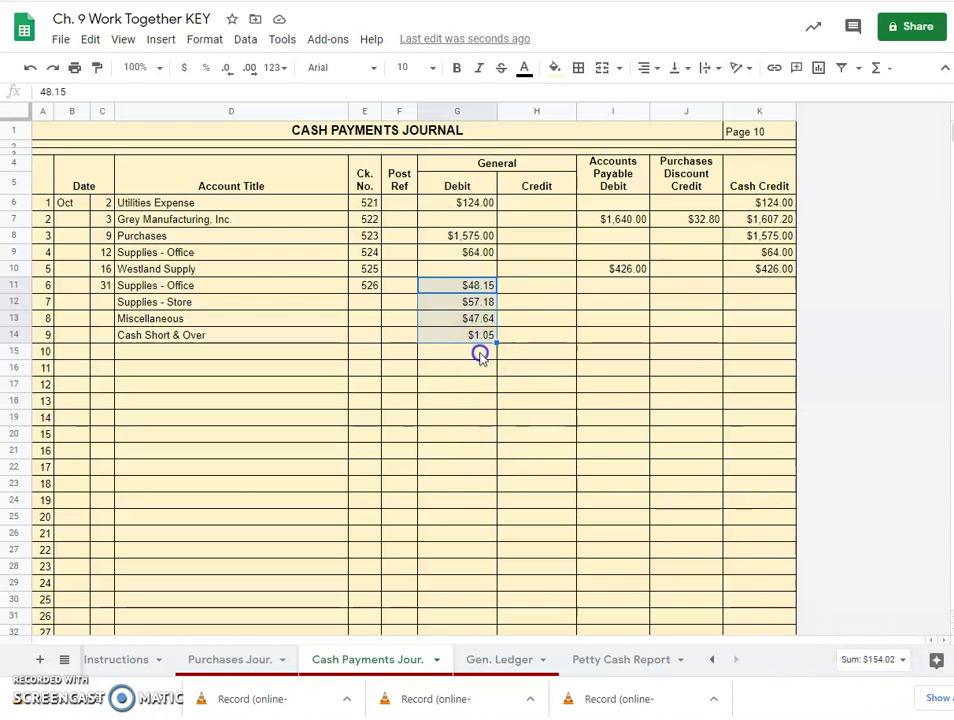
click(480, 356)
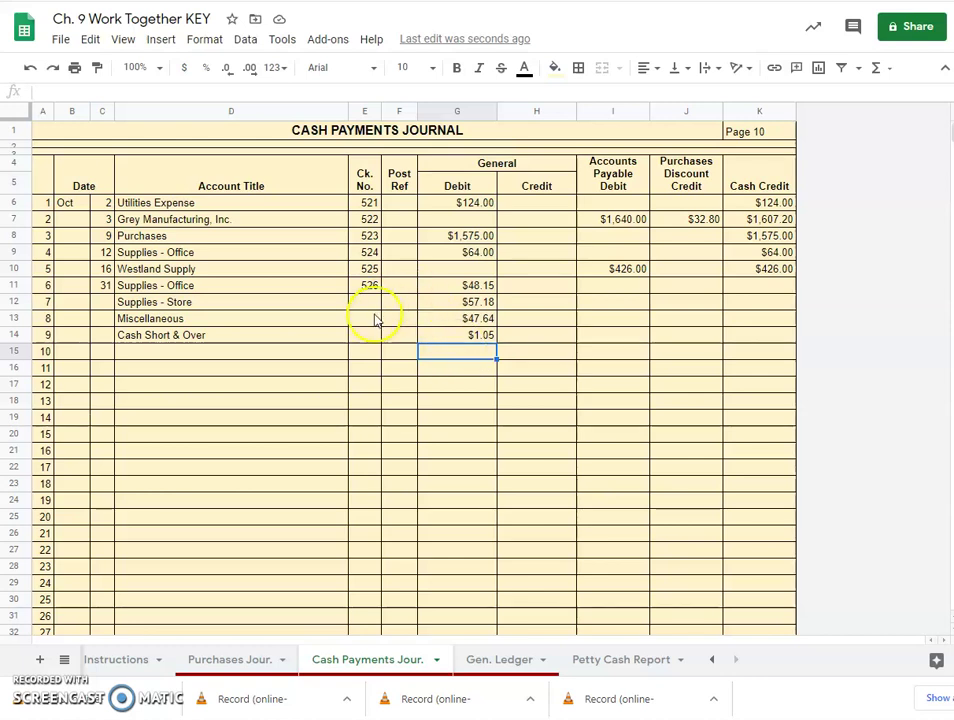
click(757, 287)
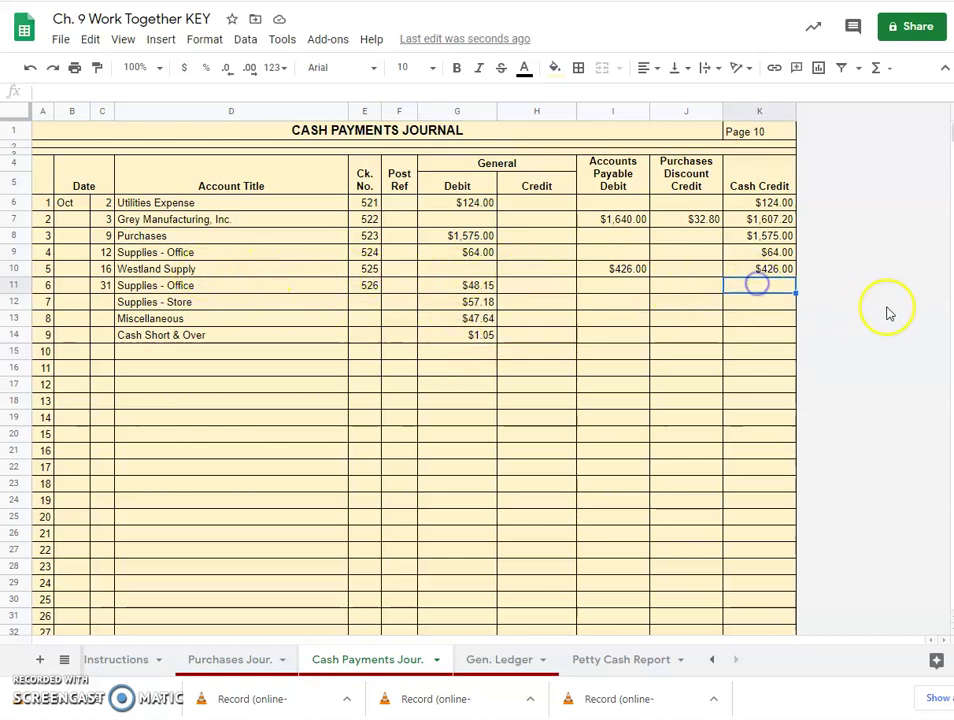
text(=sum,)
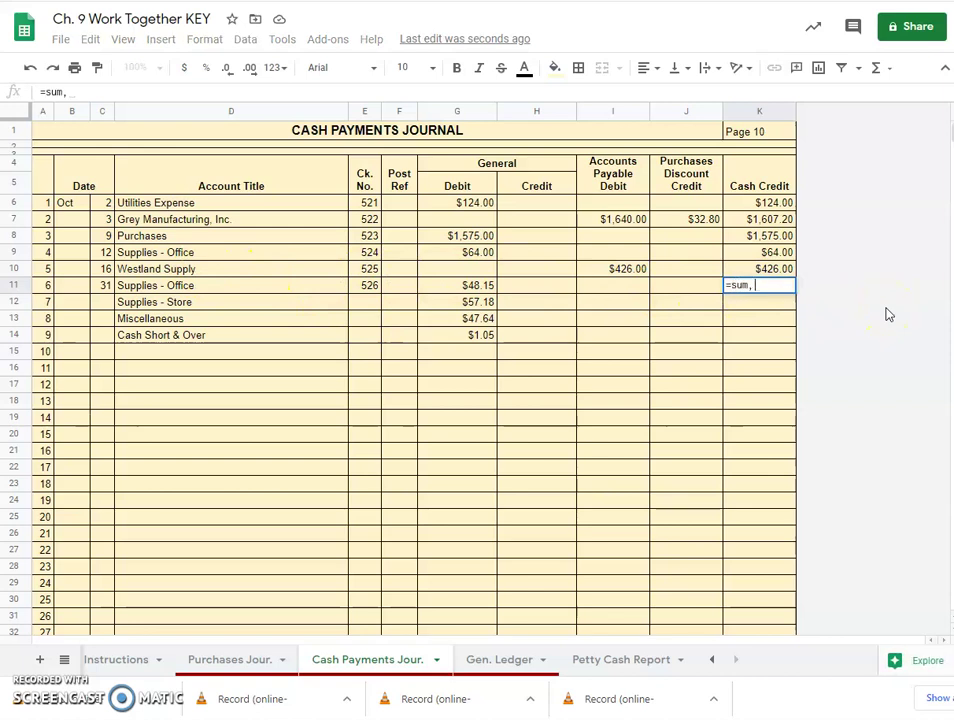
key(BackSpace)
text(()
drag(432, 290, 446, 342)
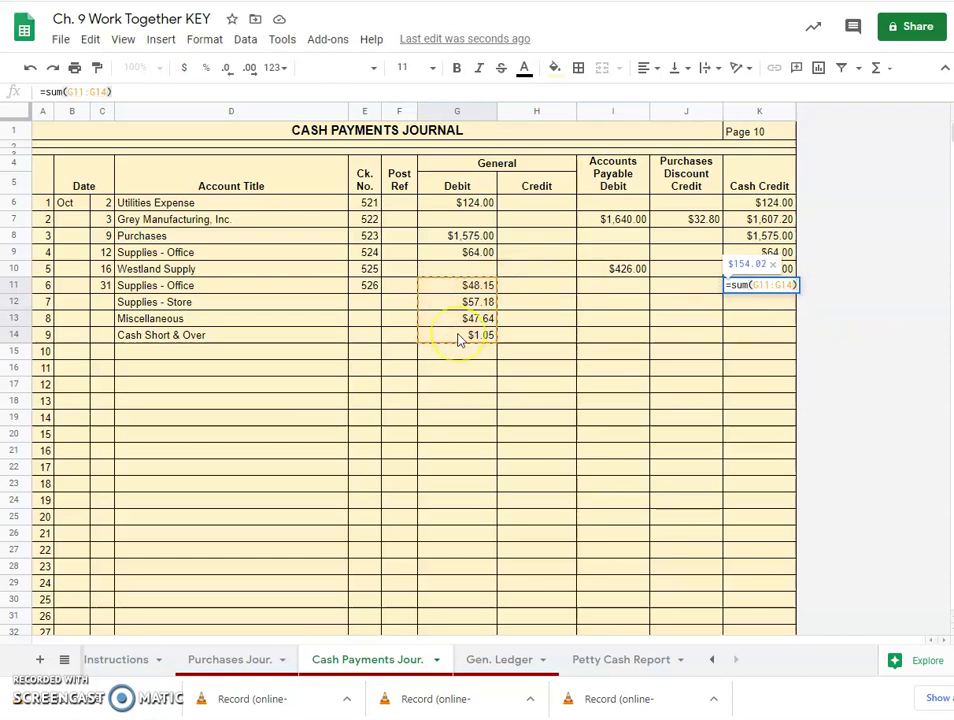
key(Return)
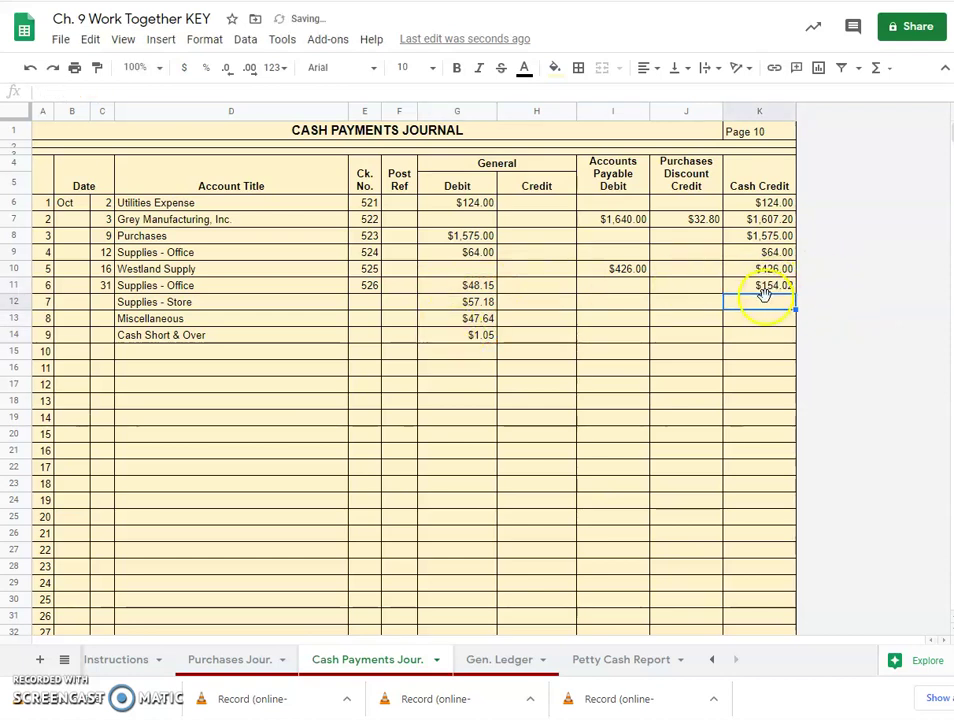